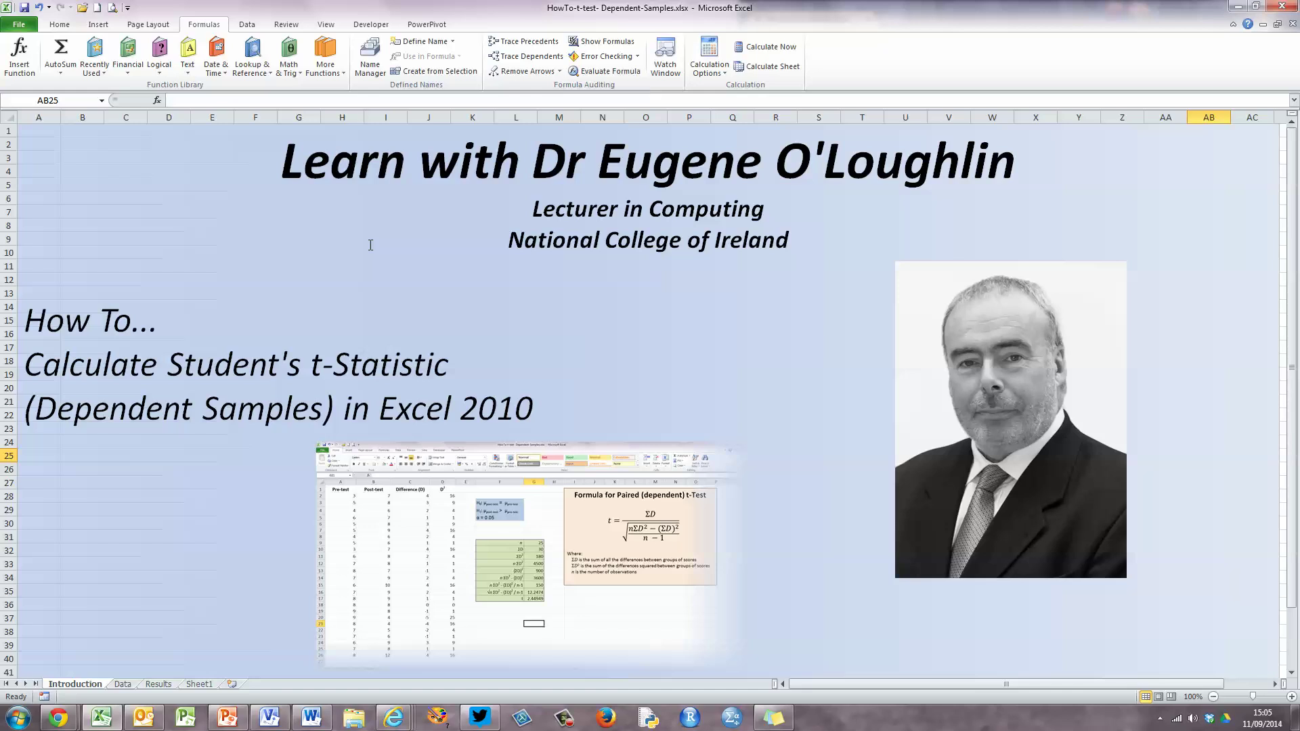
Switch to the Data sheet with the Pre-test and Post-test scores and the empty t-test table
click(122, 684)
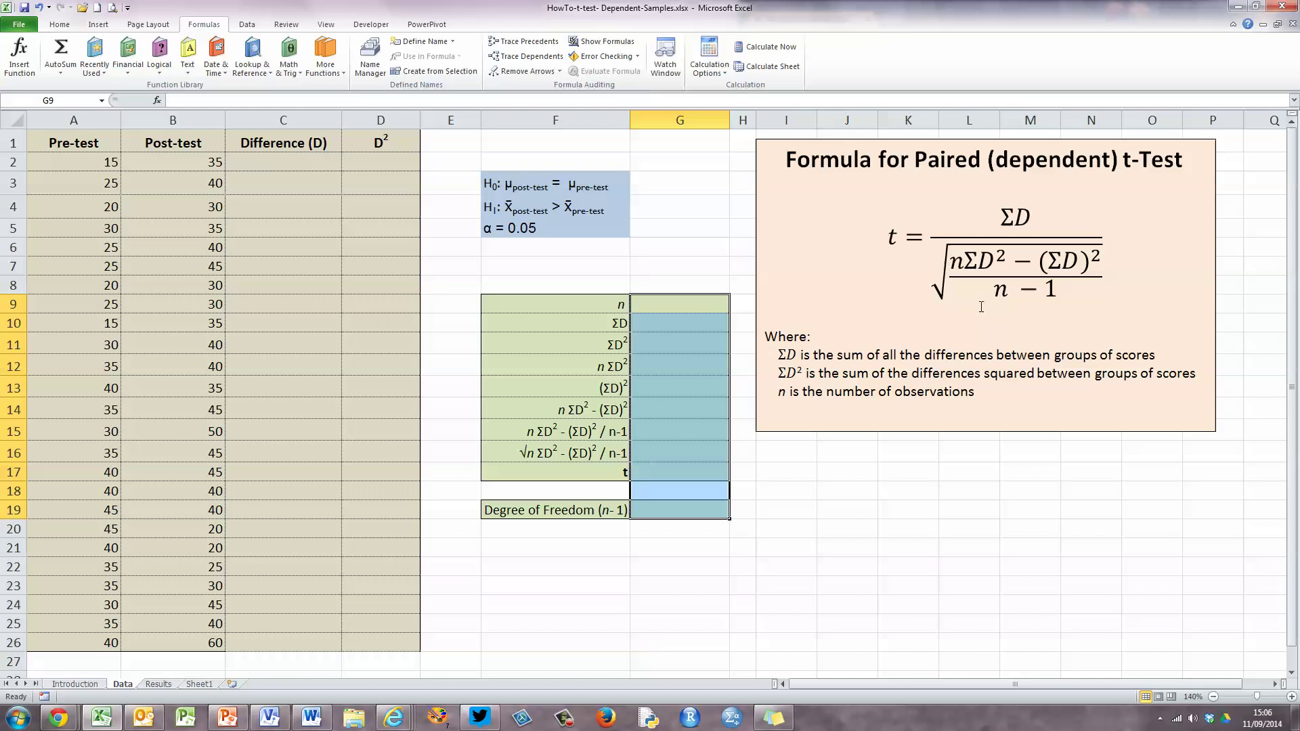
click(694, 309)
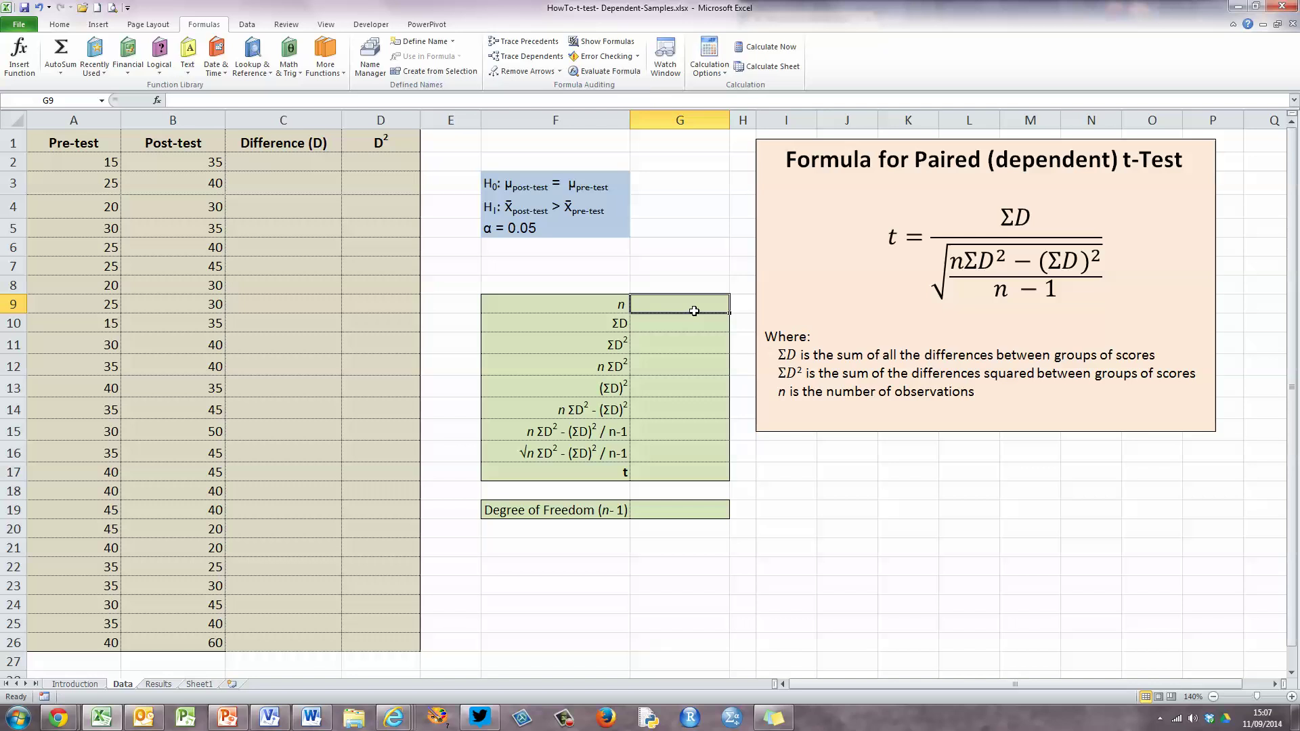
Enter =COUNT(A2:A26) in G9 to count the 25 Pre-test scores as n
text(=)
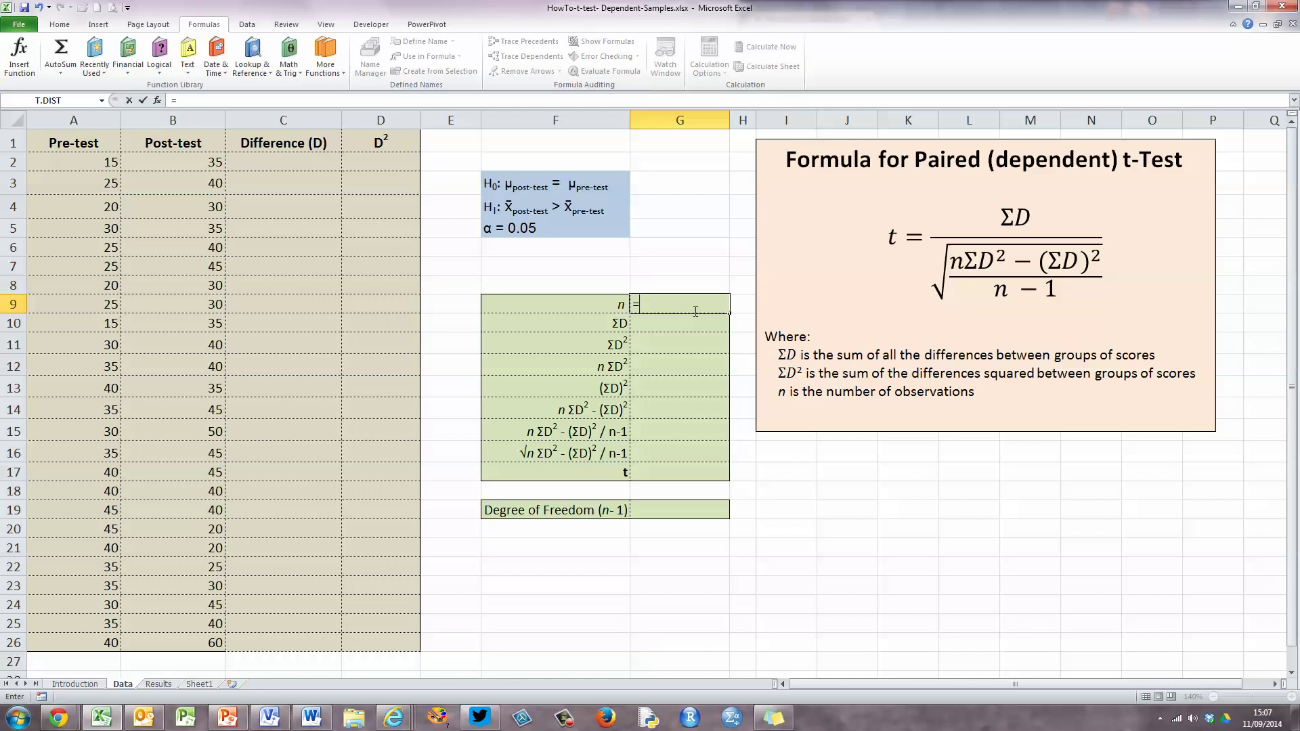
text(count()
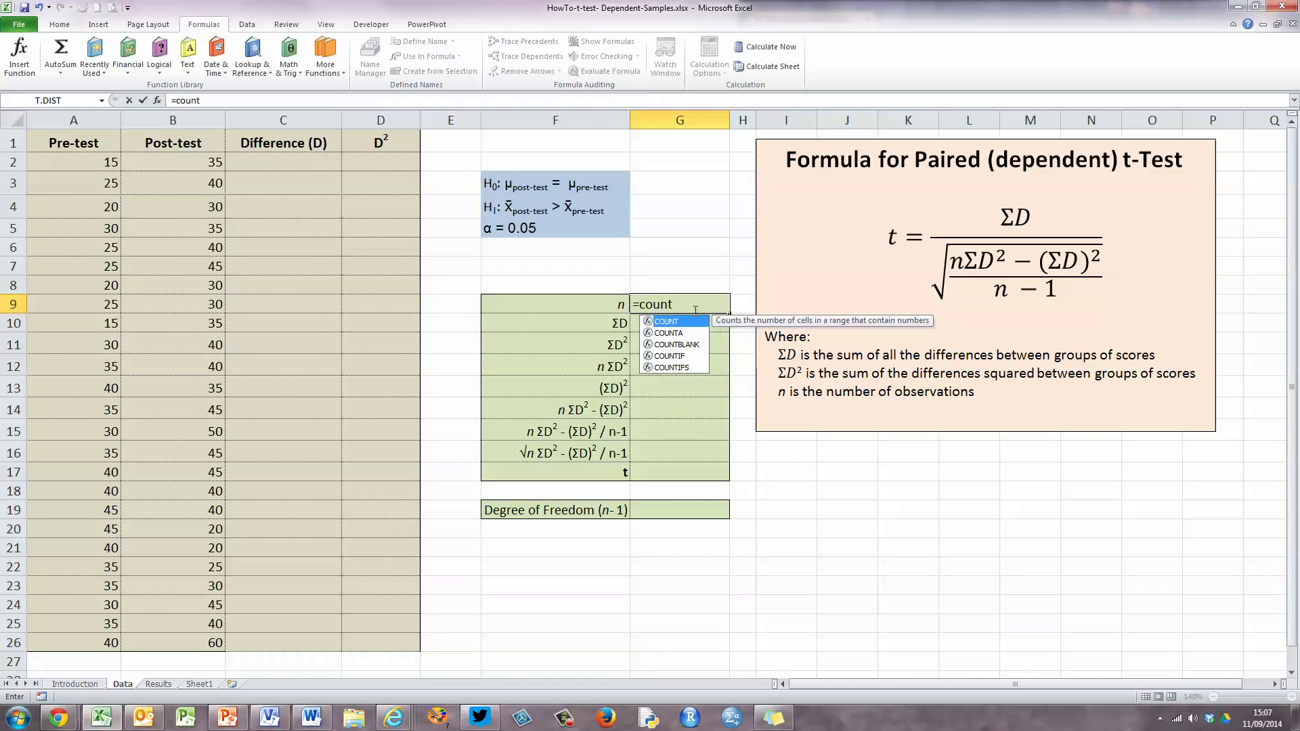
drag(67, 165, 78, 634)
text())
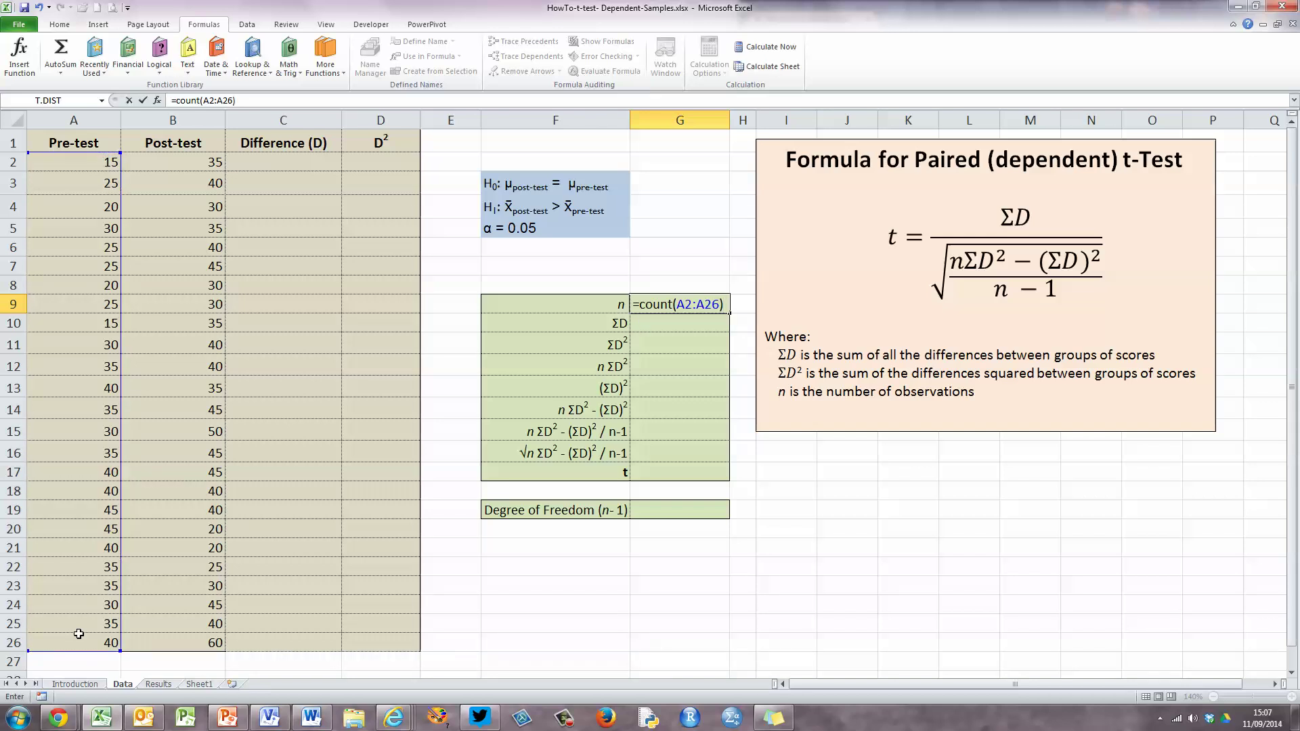
key(Return)
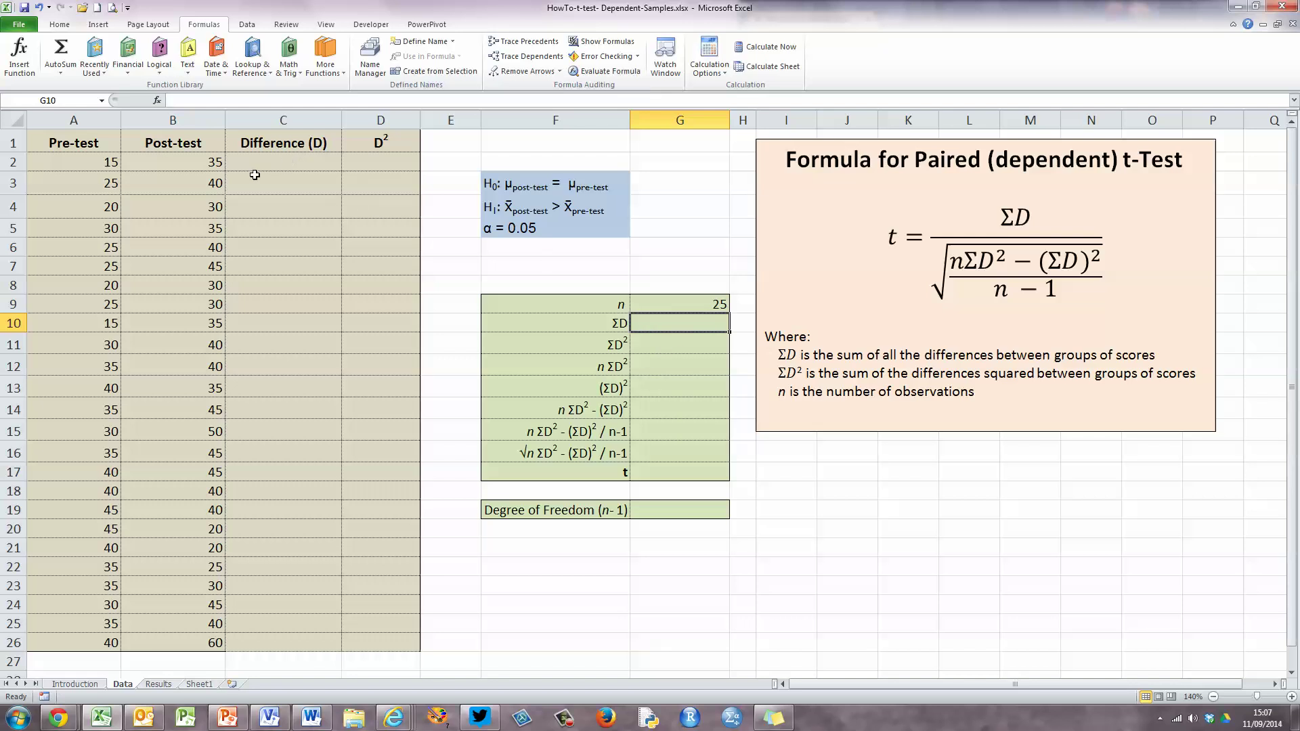
Enter =B2-A2 in C2 and fill it down to C26 for all 25 differences
click(296, 166)
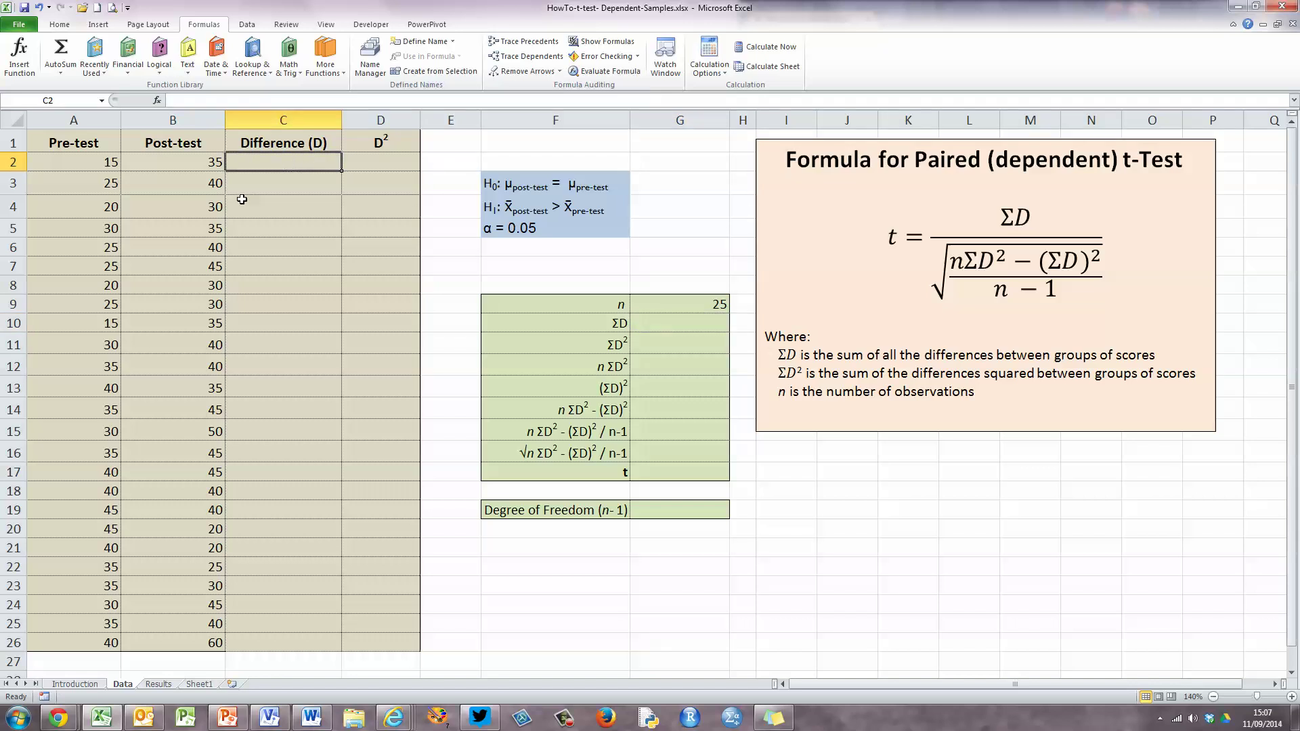
text(=)
click(203, 163)
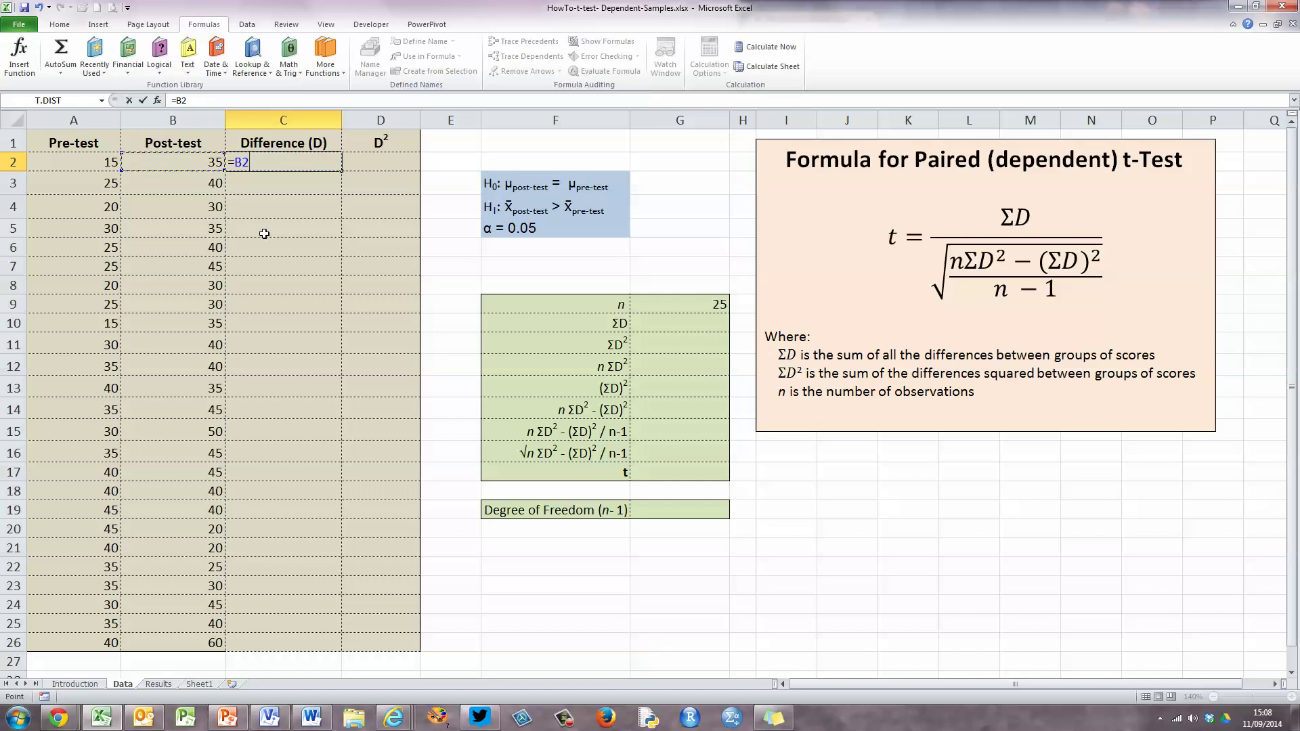
text(-)
click(90, 163)
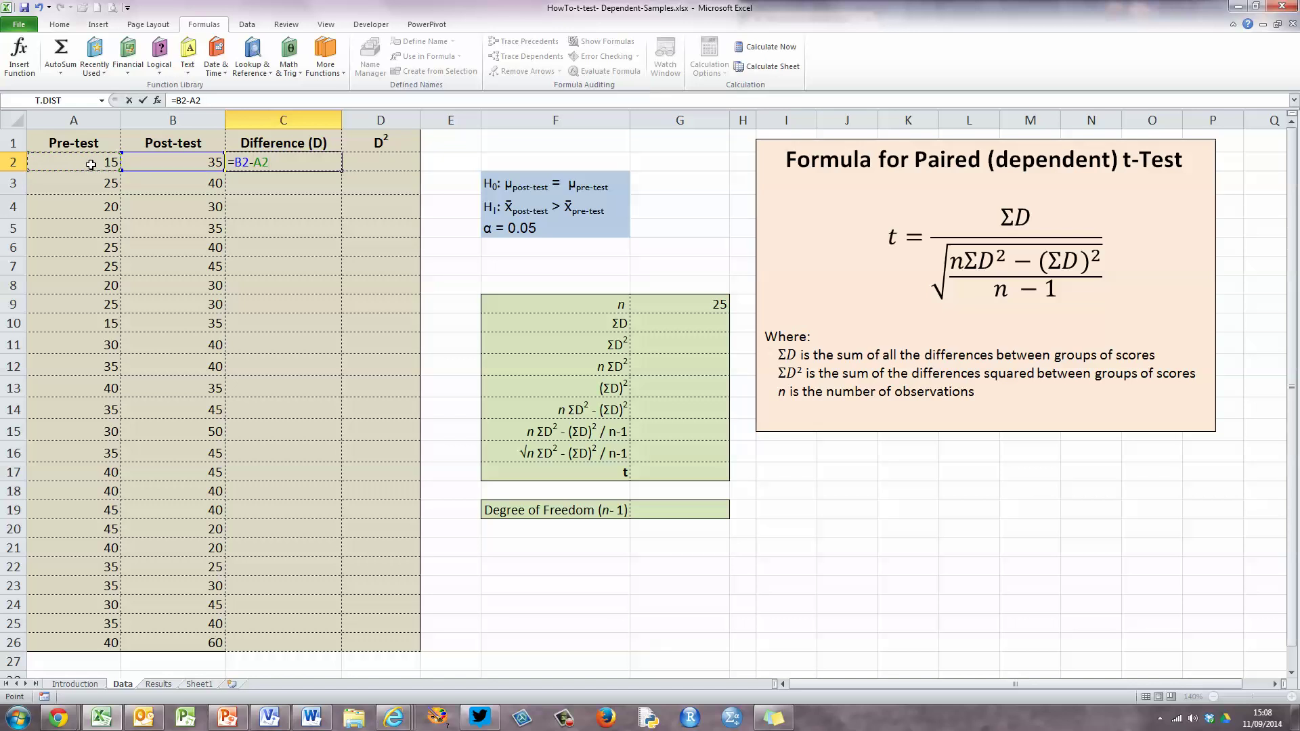
key(Return)
click(315, 160)
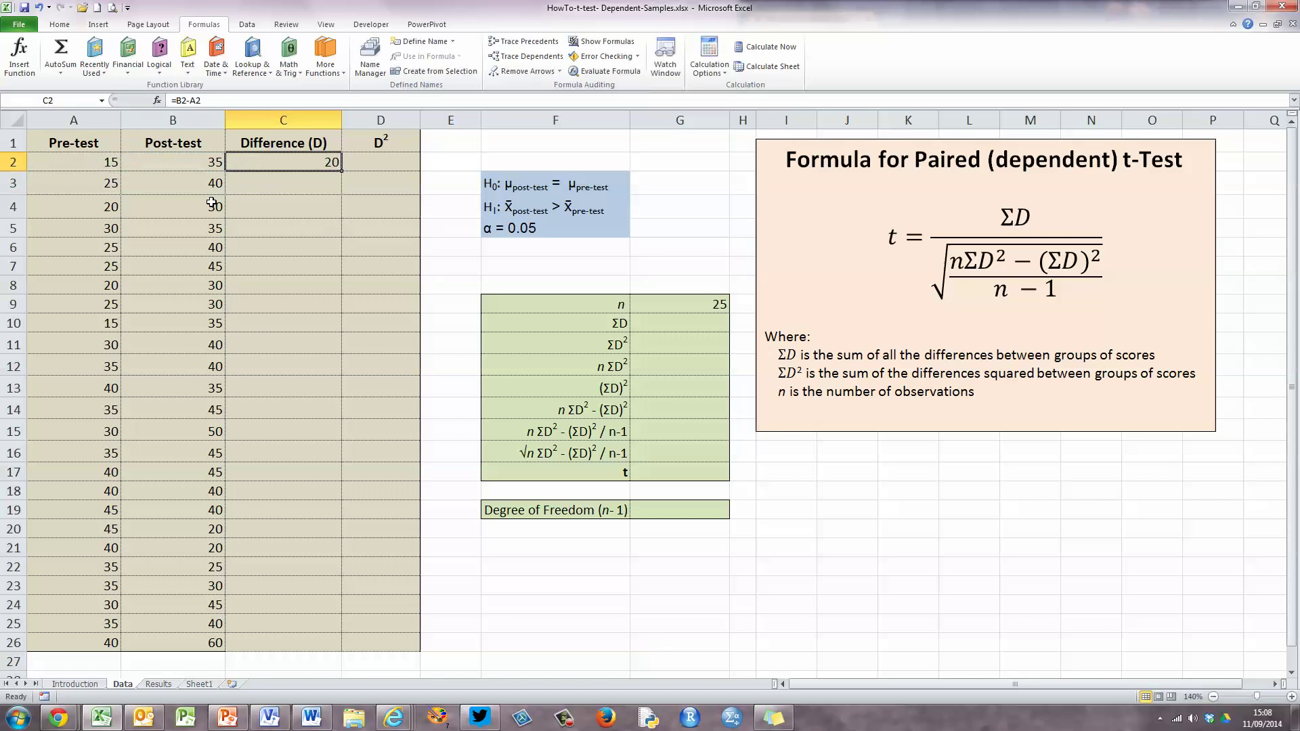
drag(339, 171, 326, 644)
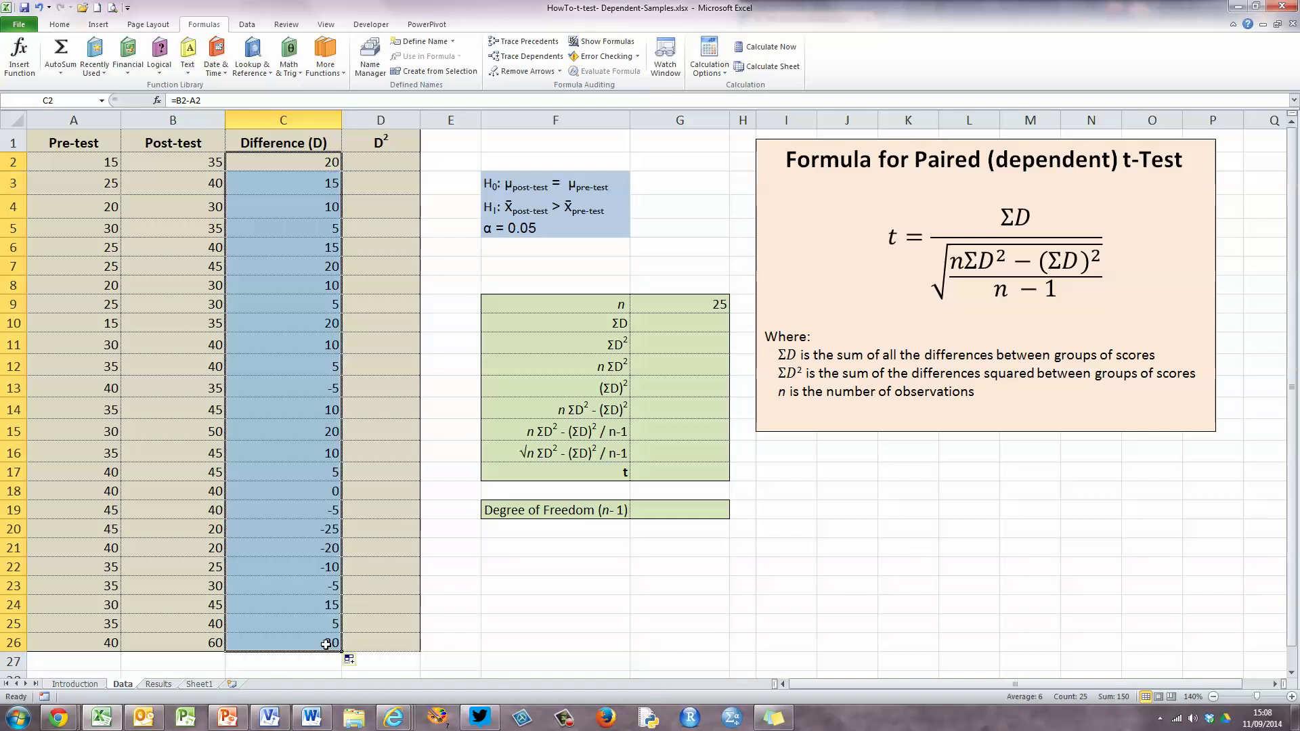
click(393, 580)
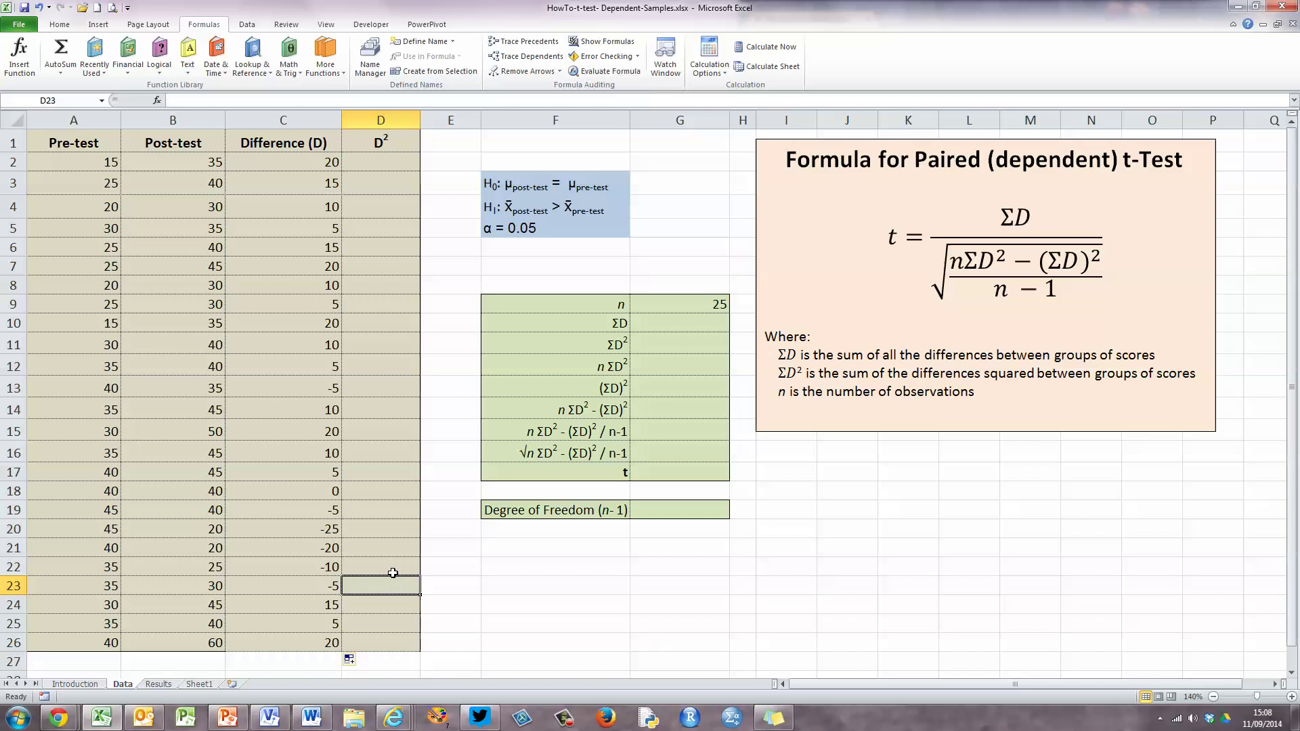
Enter =C2^2 in D2 and fill it down to D26 to square each difference
click(394, 164)
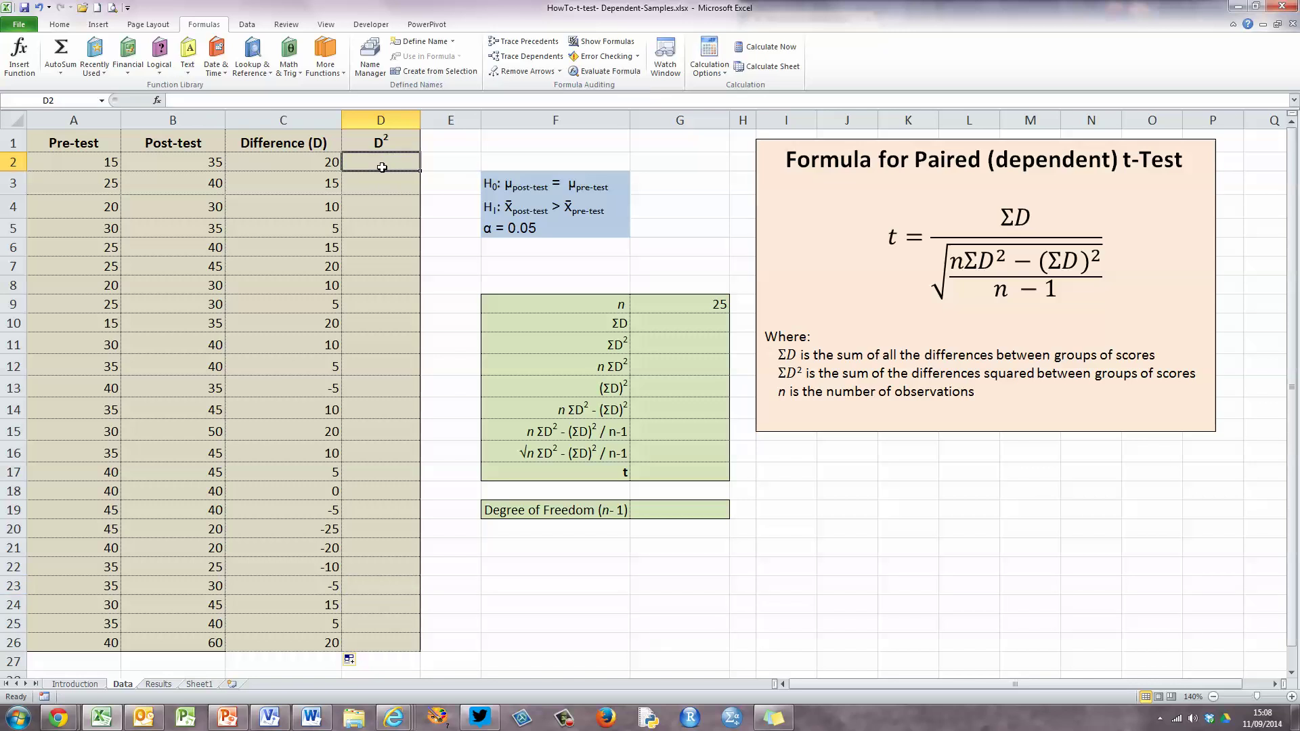
click(317, 161)
click(376, 159)
text(=)
click(305, 163)
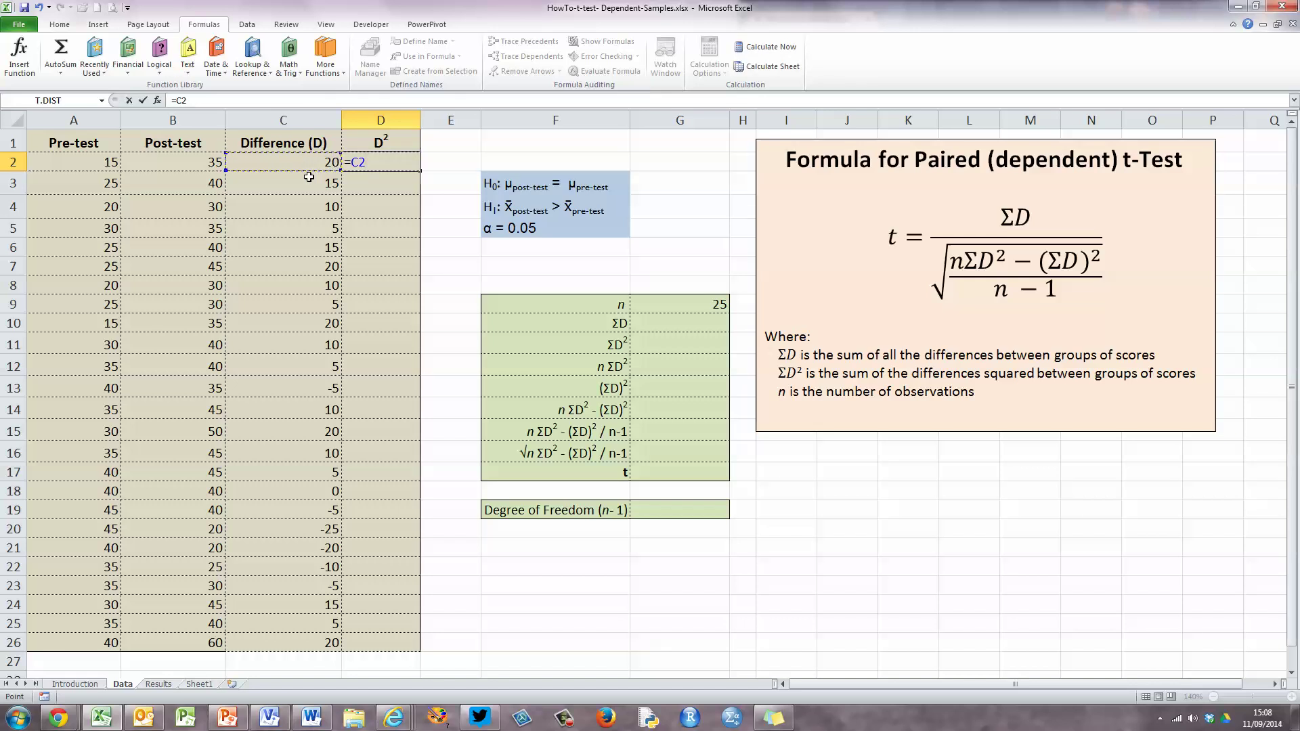
text(^2)
key(Return)
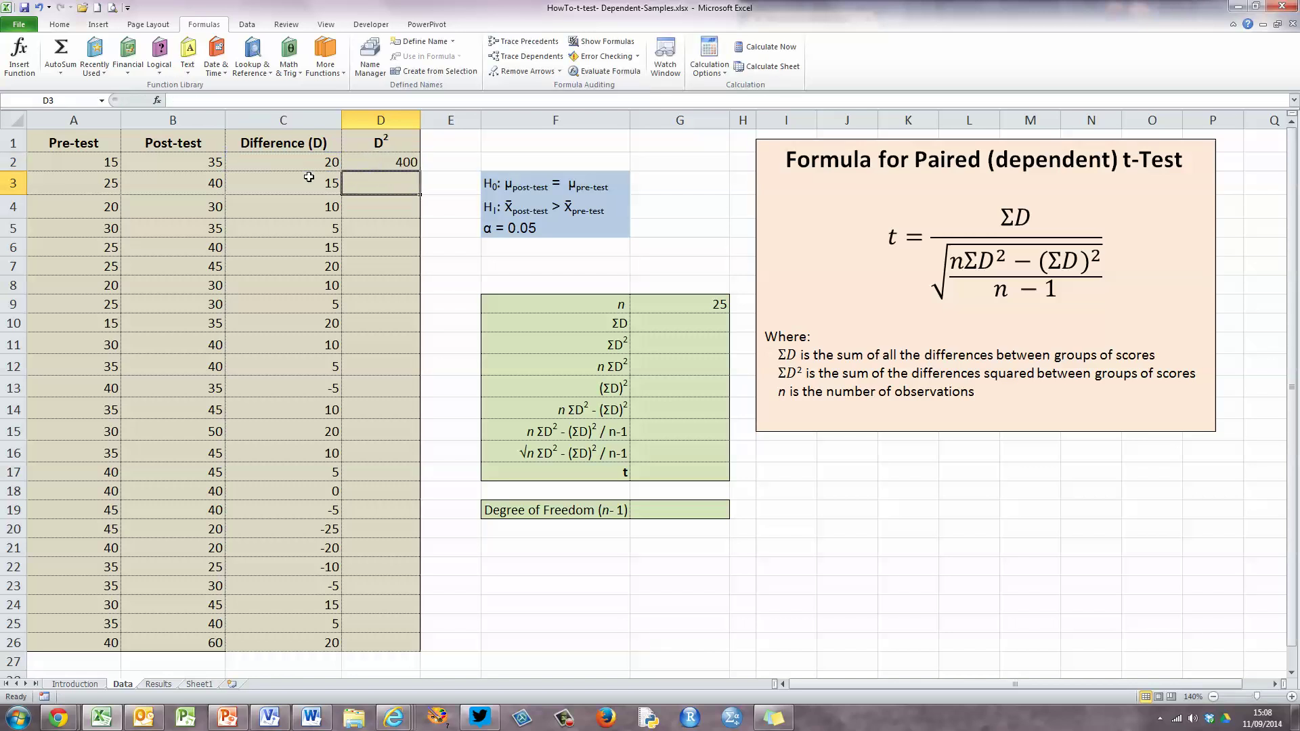
click(406, 163)
drag(419, 171, 399, 650)
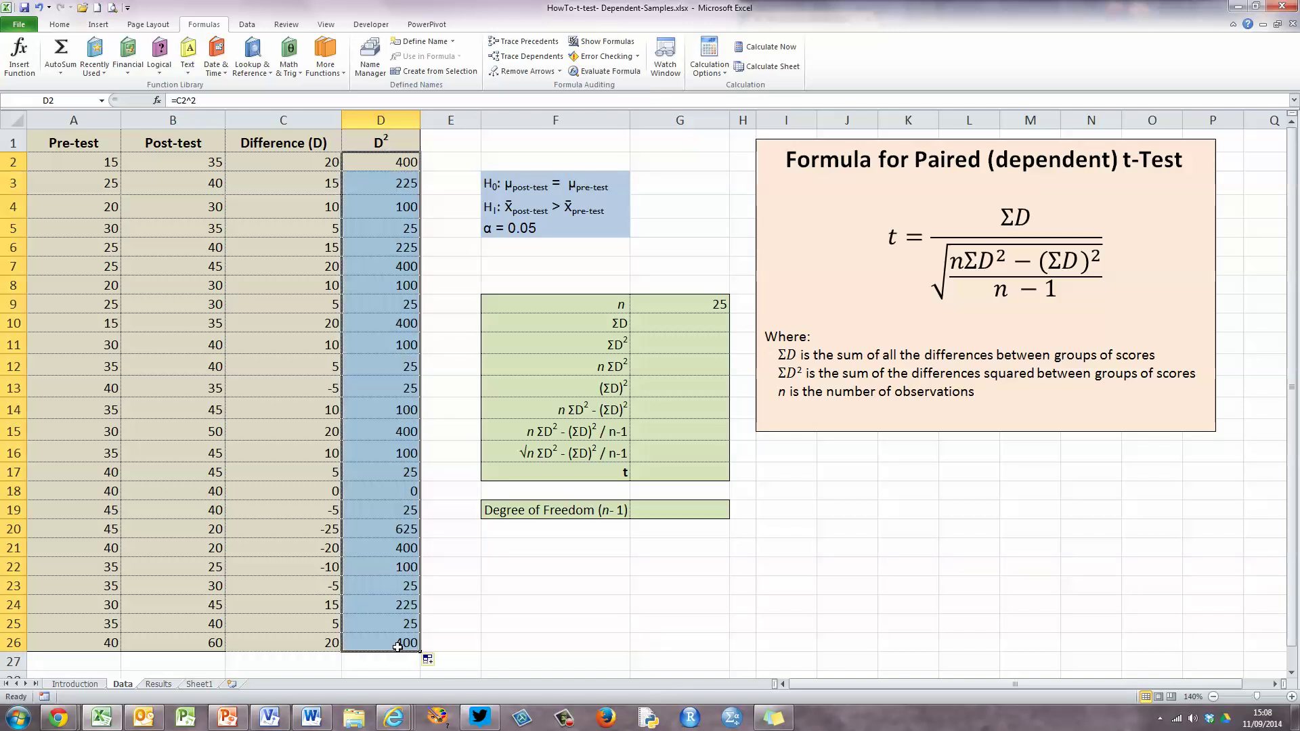
click(463, 646)
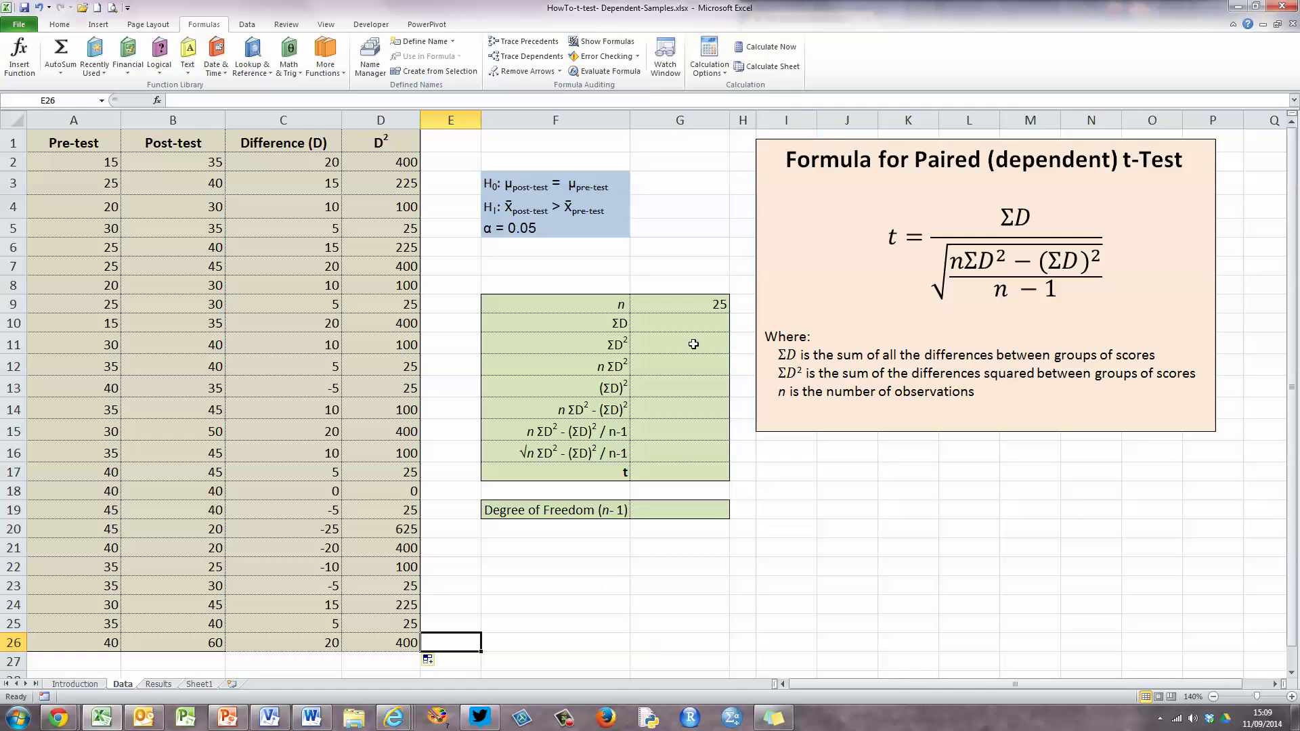
Sum the Difference column C2:C26 in G10 to get ΣD of 150
click(697, 324)
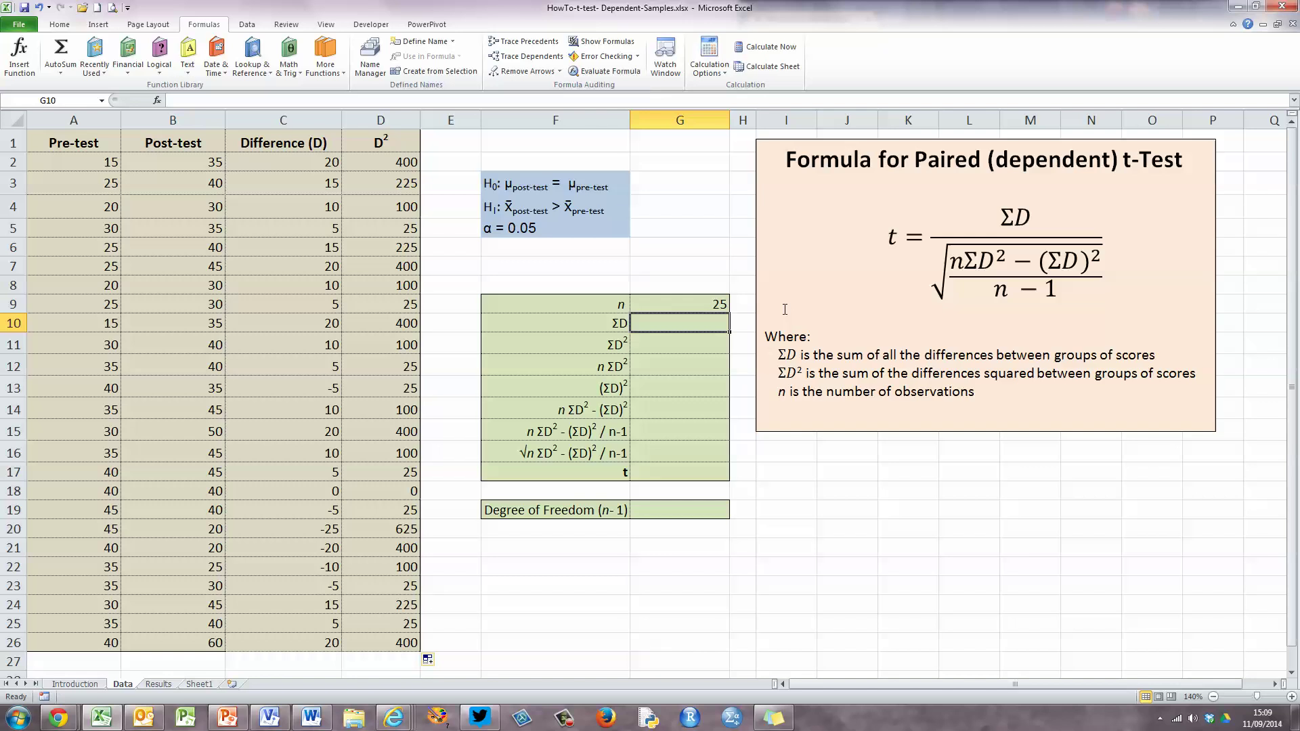
text(=sum()
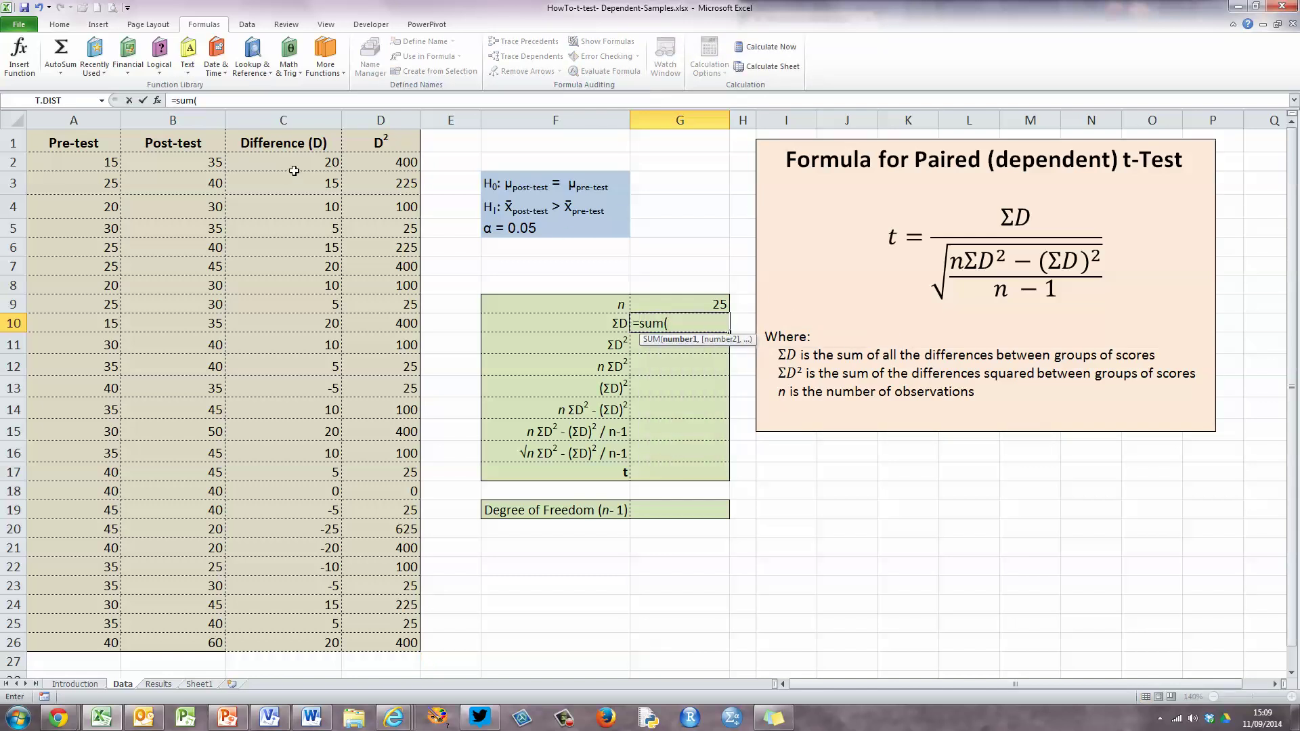
drag(295, 165, 290, 636)
text())
key(Return)
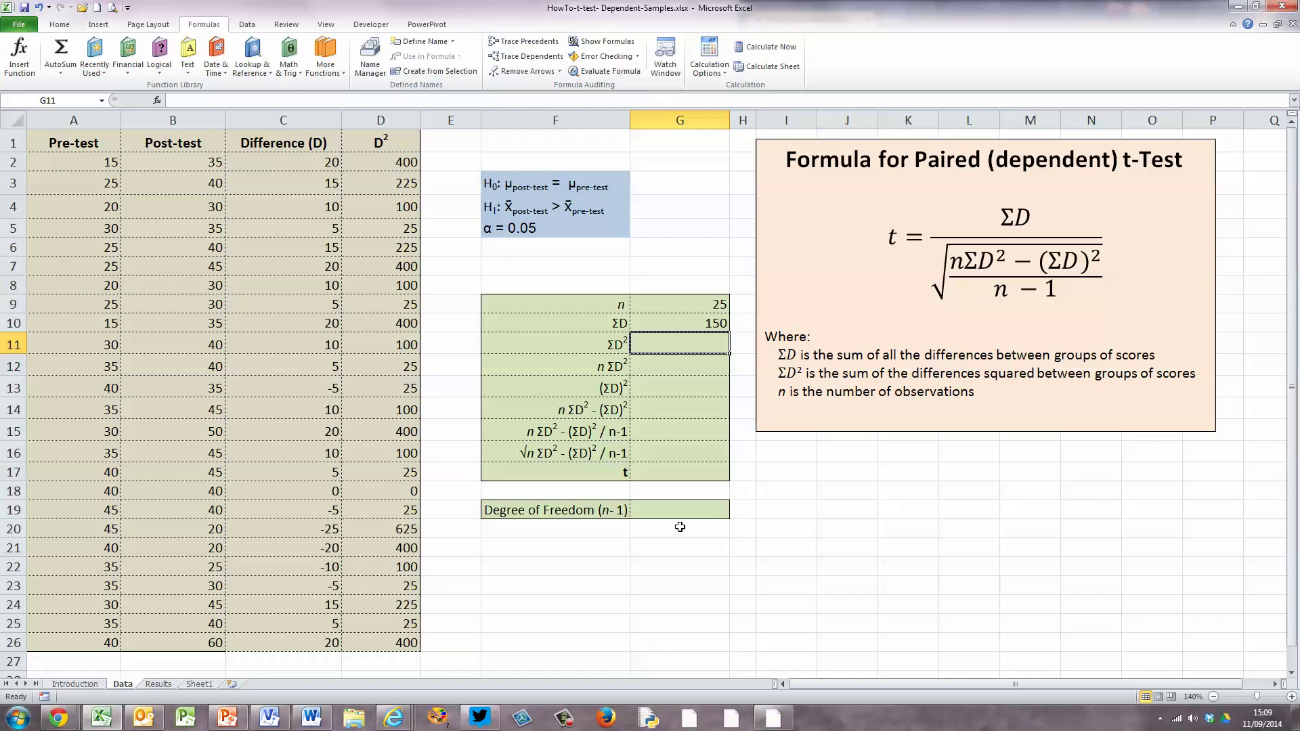
Enter =SUM(D2:D26) in G11 for ΣD² of 4500
text(=)
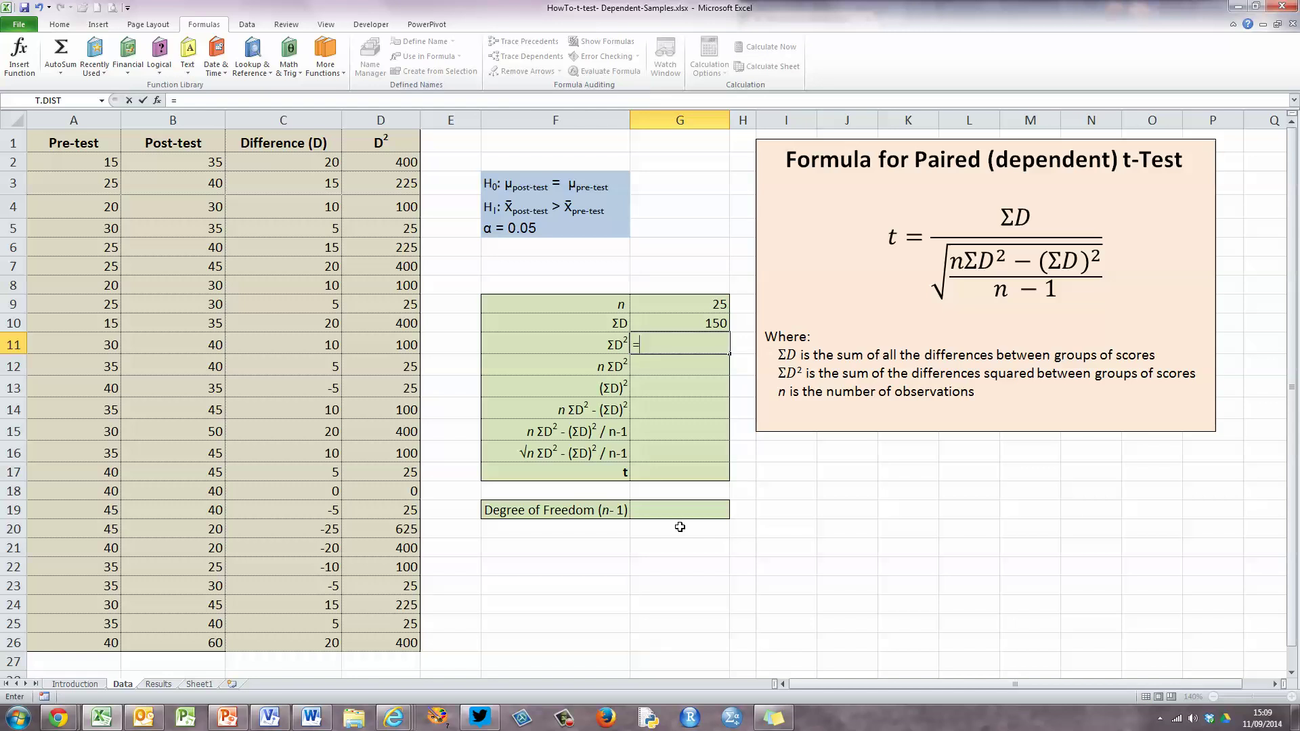
text(sum()
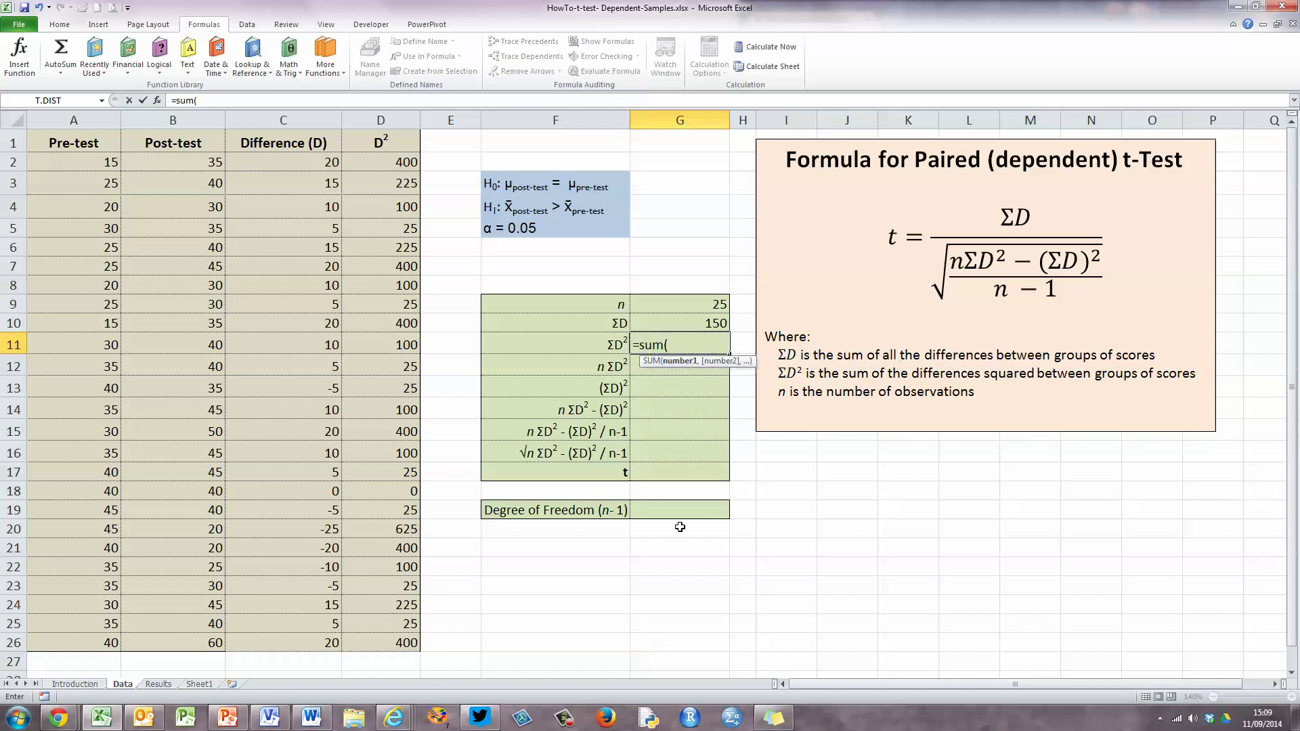
drag(384, 162, 378, 644)
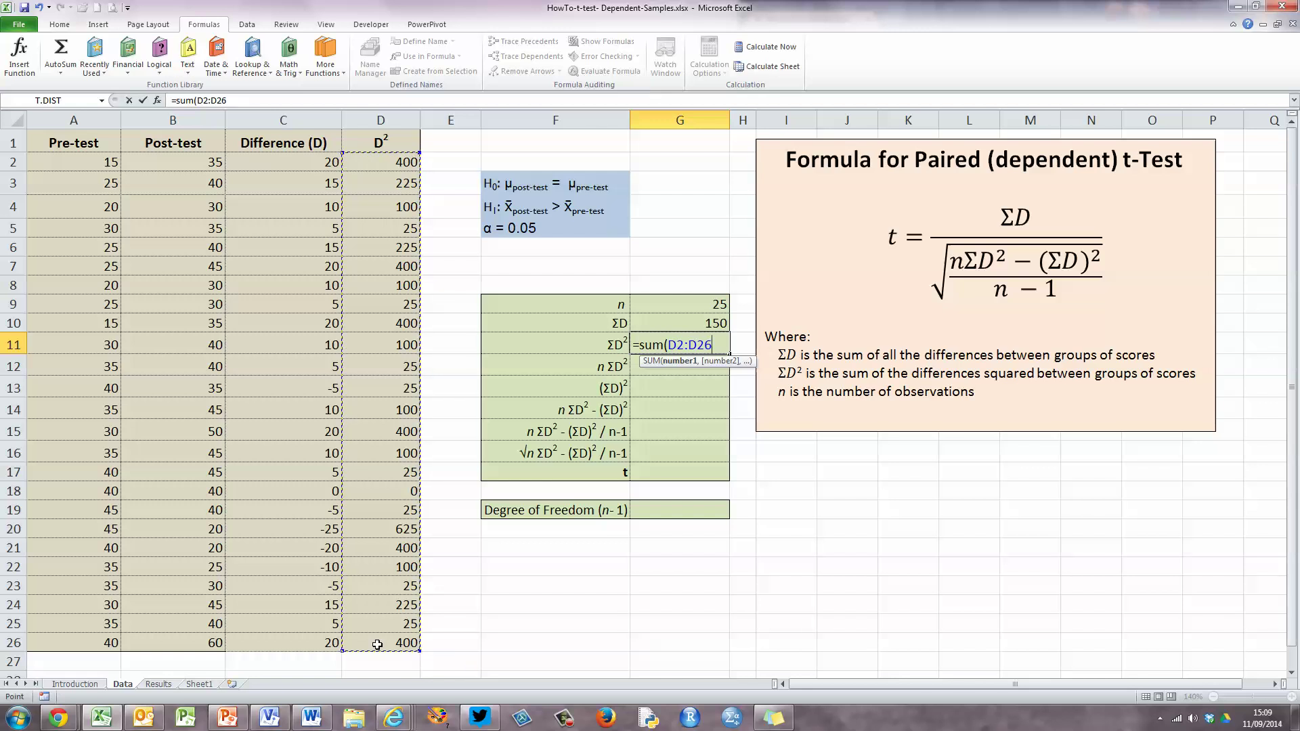
text())
key(Return)
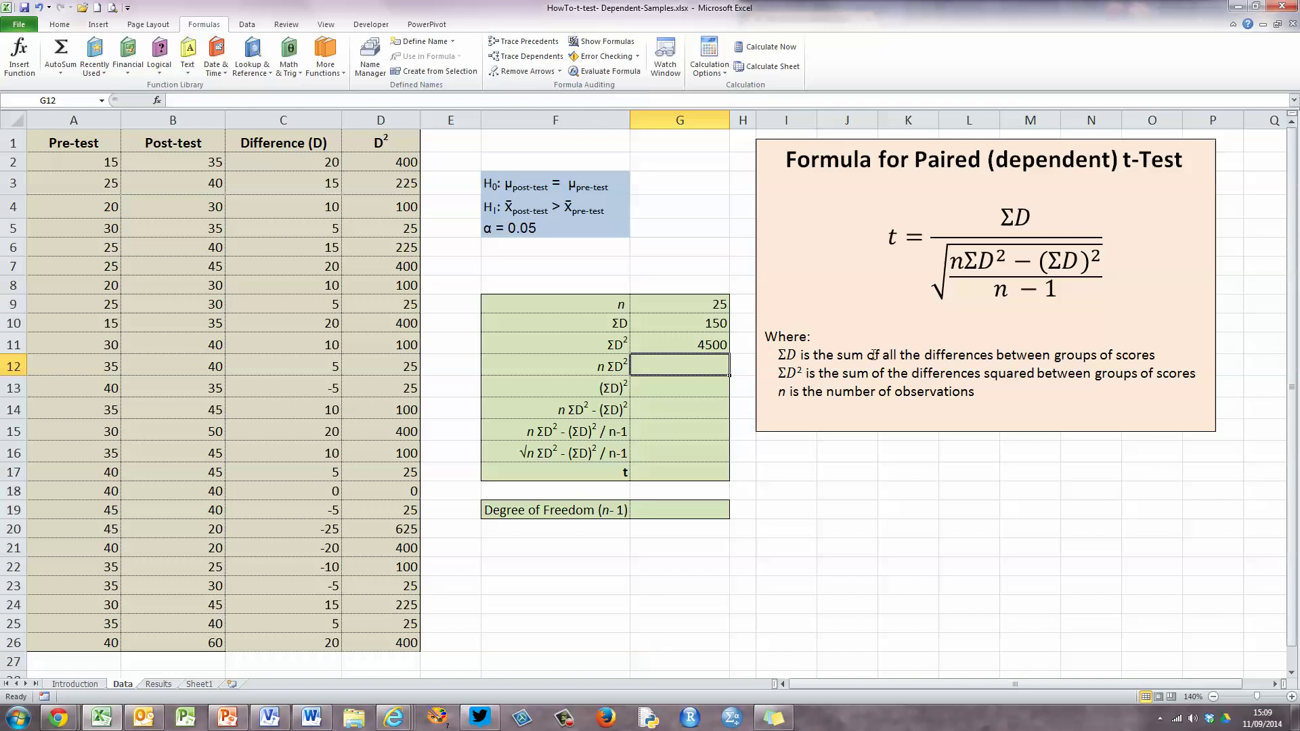
Enter =G11*G9 in G12 so nΣD² shows 112500
click(953, 262)
double_click(1001, 256)
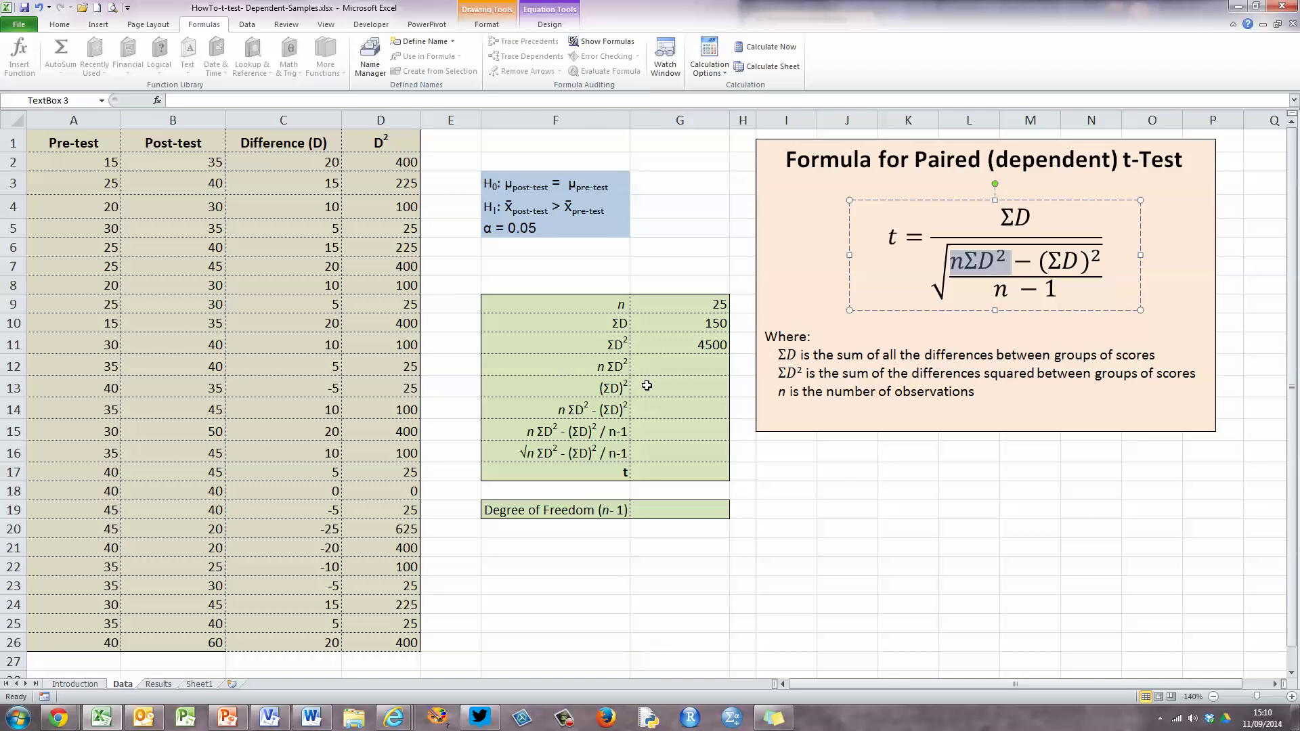
click(707, 364)
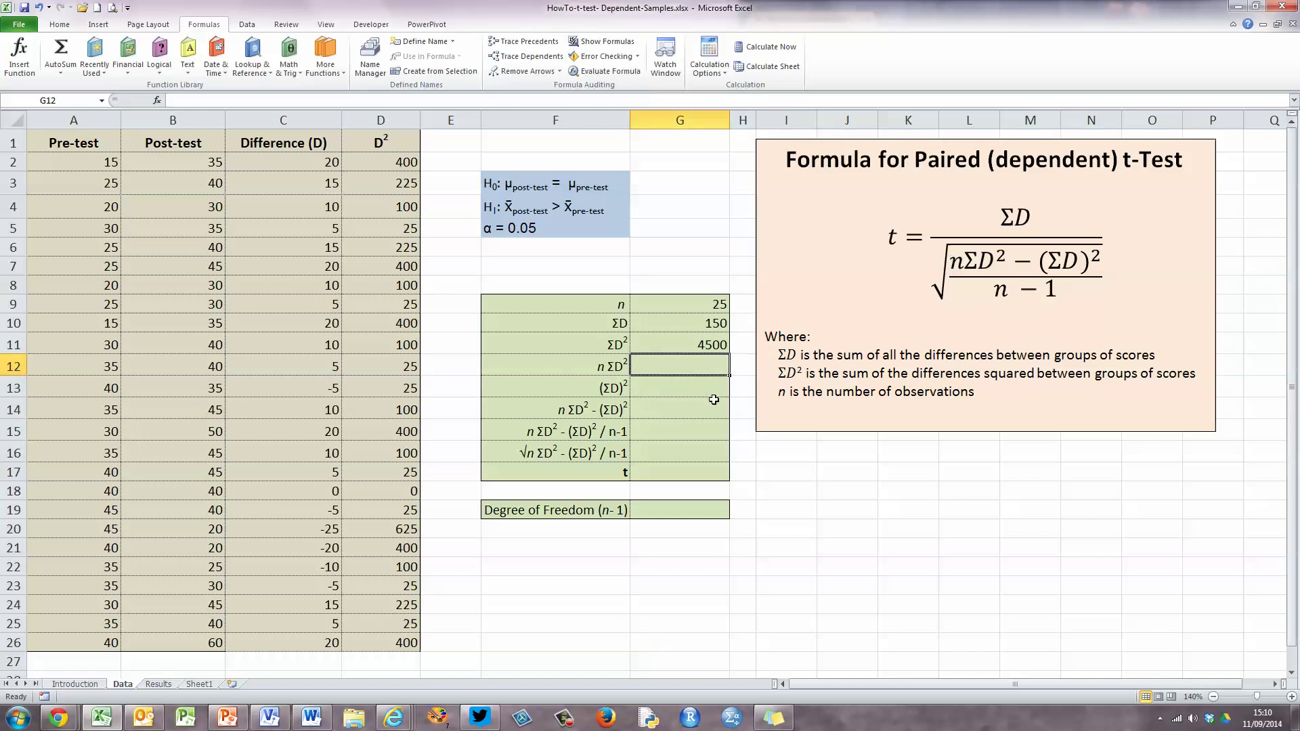
text(=)
click(708, 345)
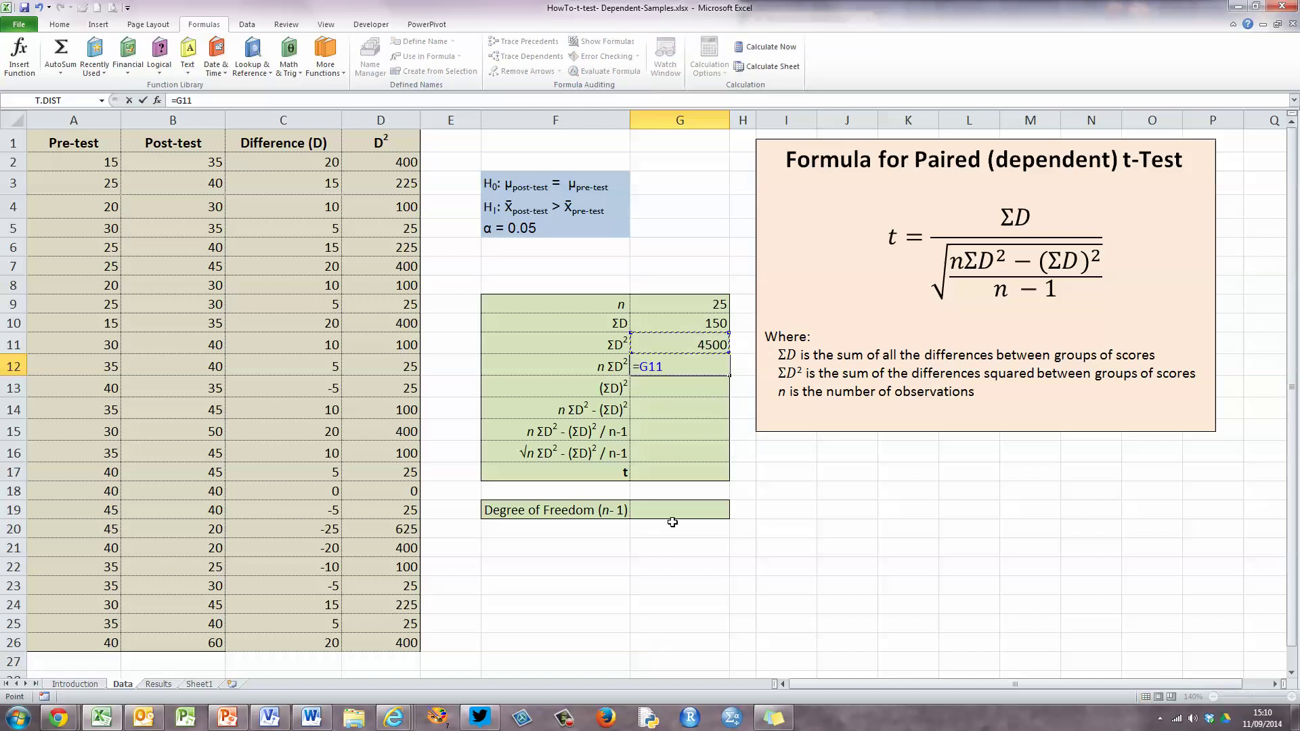
text(*)
click(717, 306)
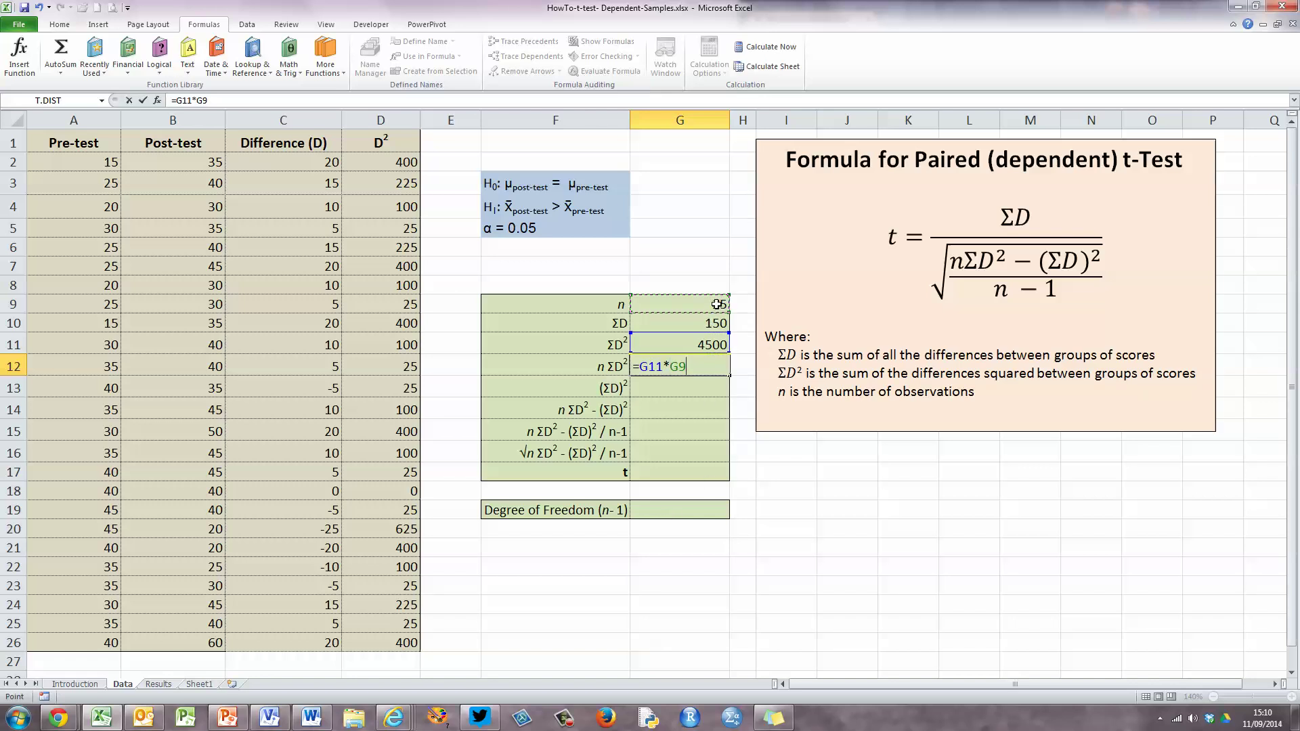
key(Return)
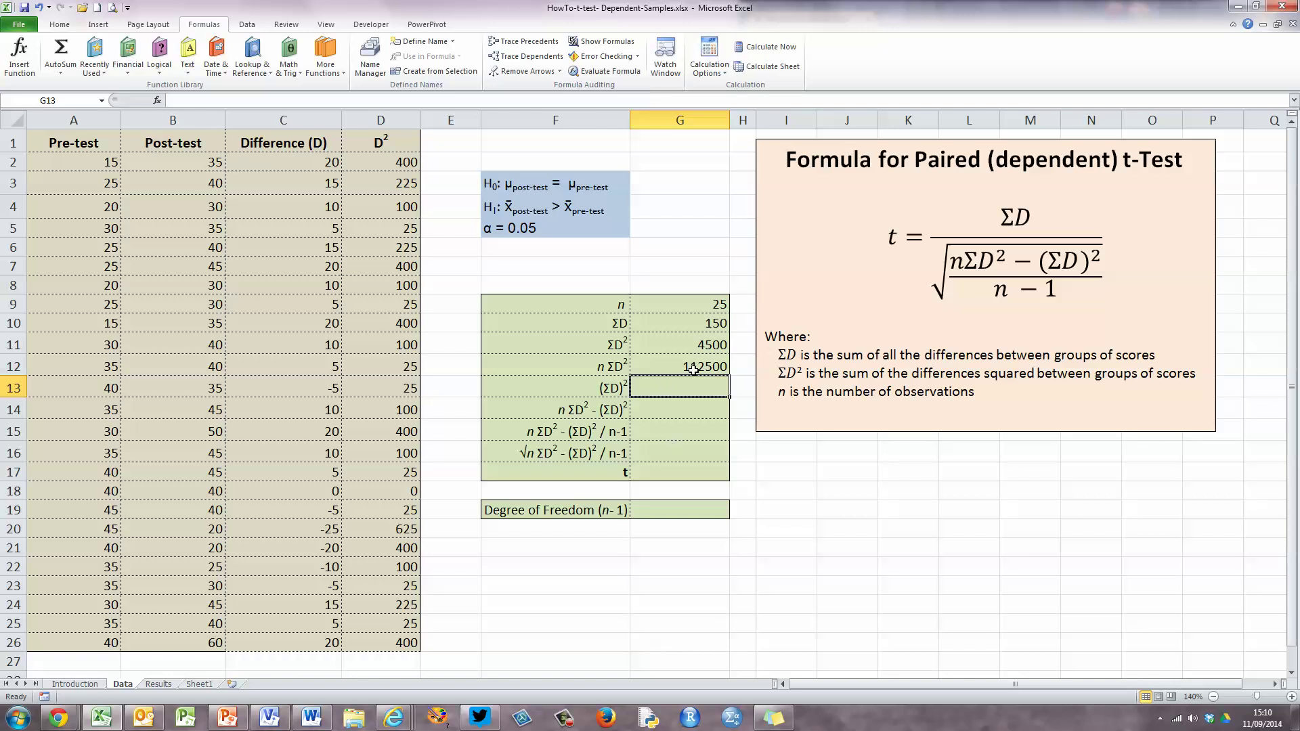
Enter =G10^2 in G13 so (ΣD)² shows 22500
click(776, 347)
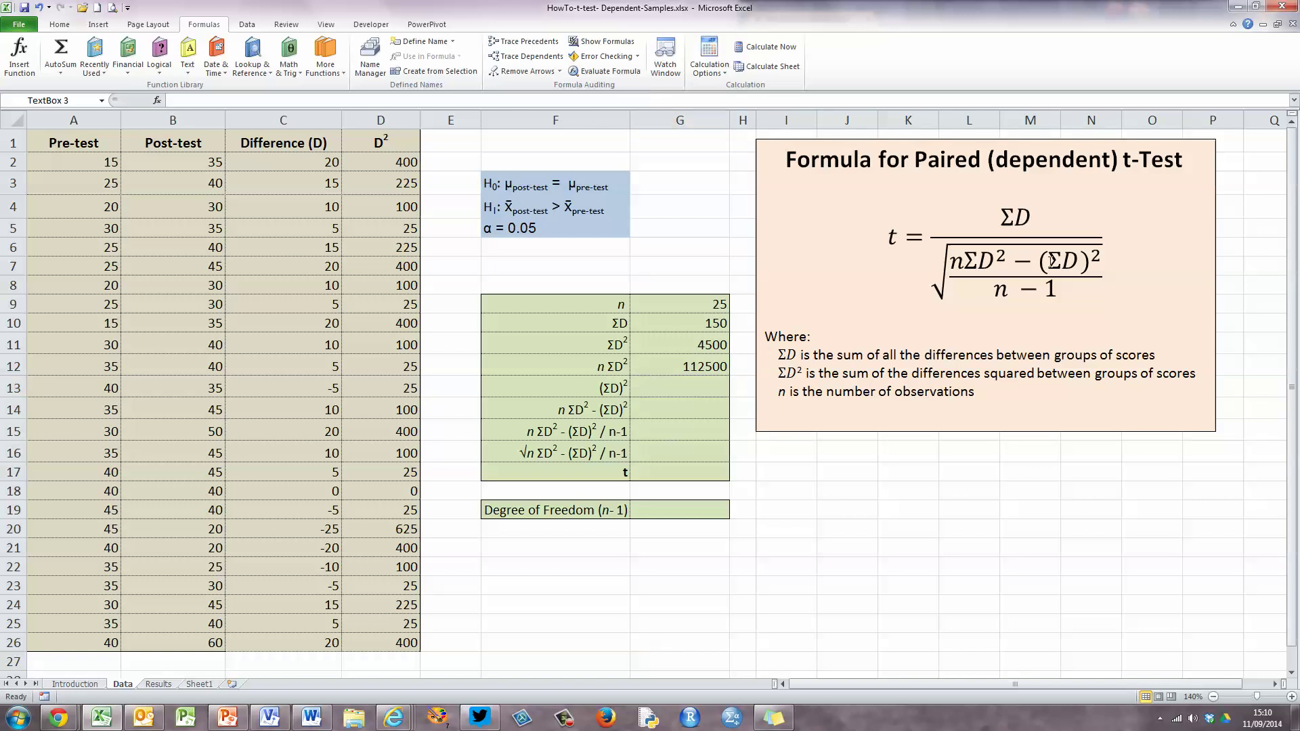
click(1041, 260)
drag(1041, 260, 1103, 263)
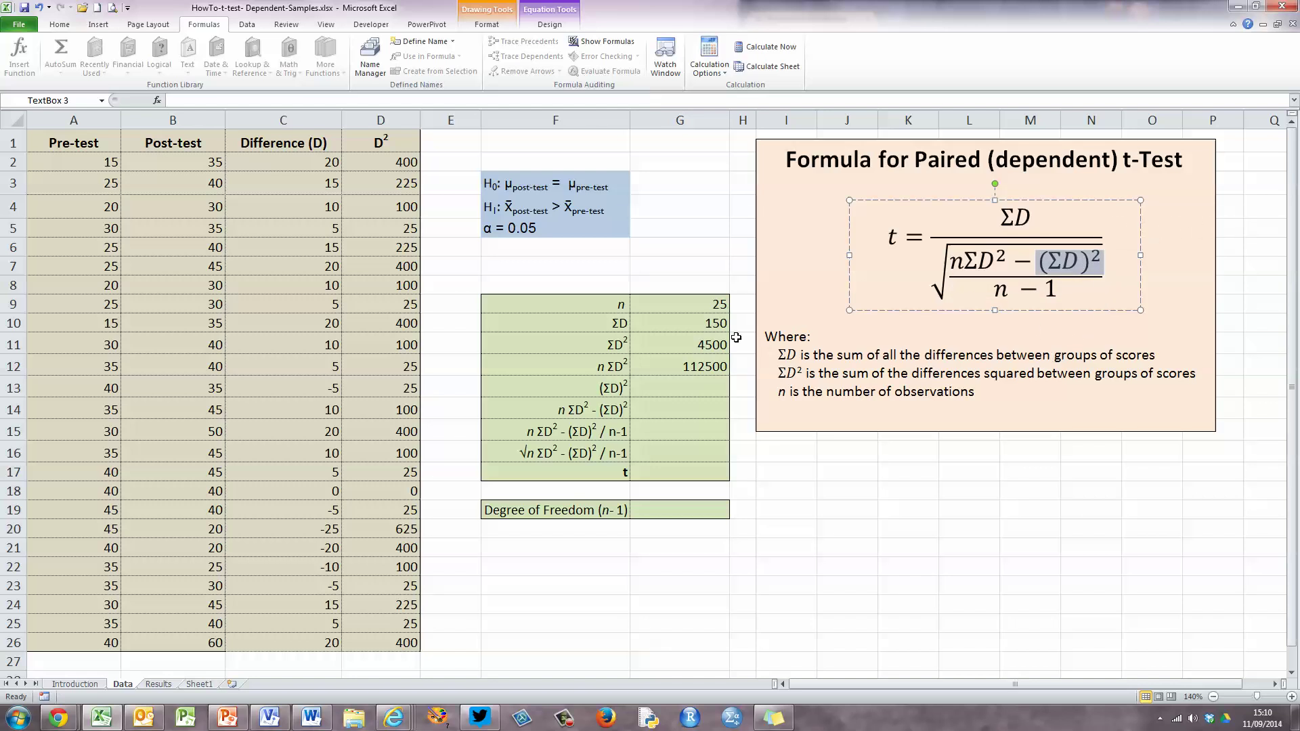
click(707, 324)
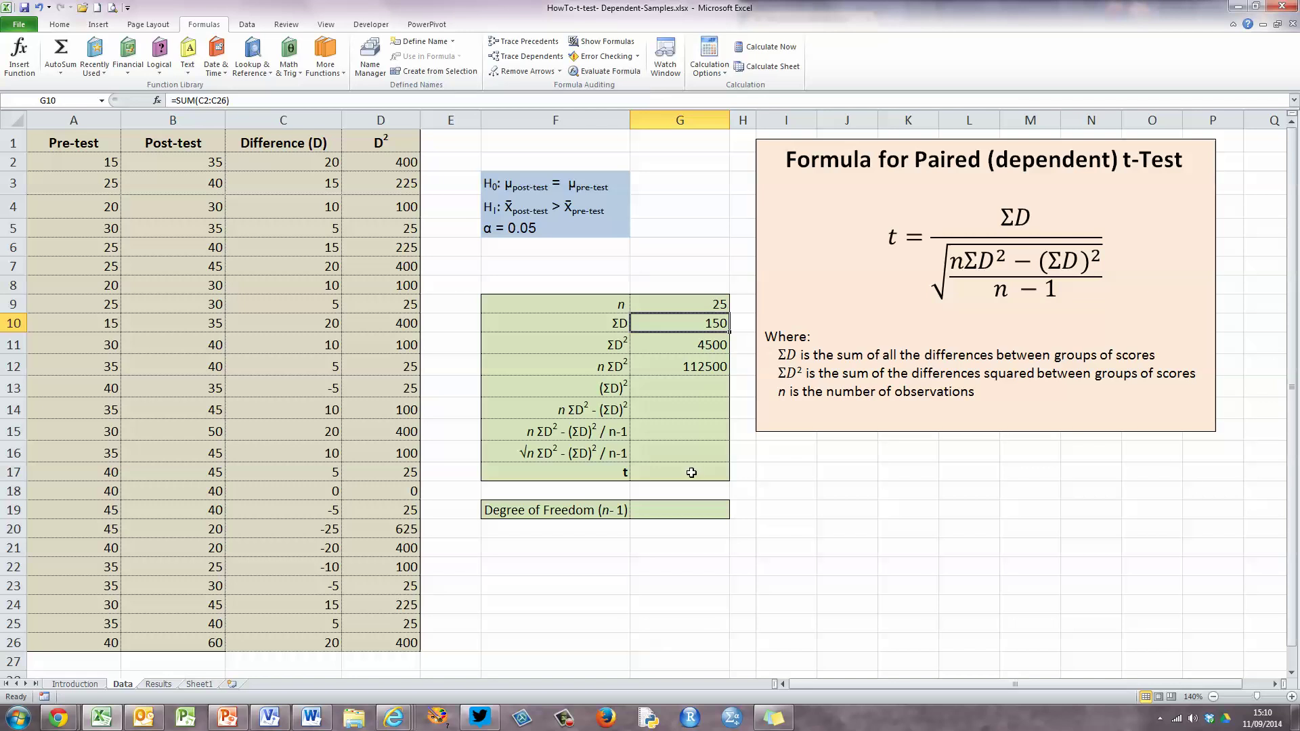
click(706, 387)
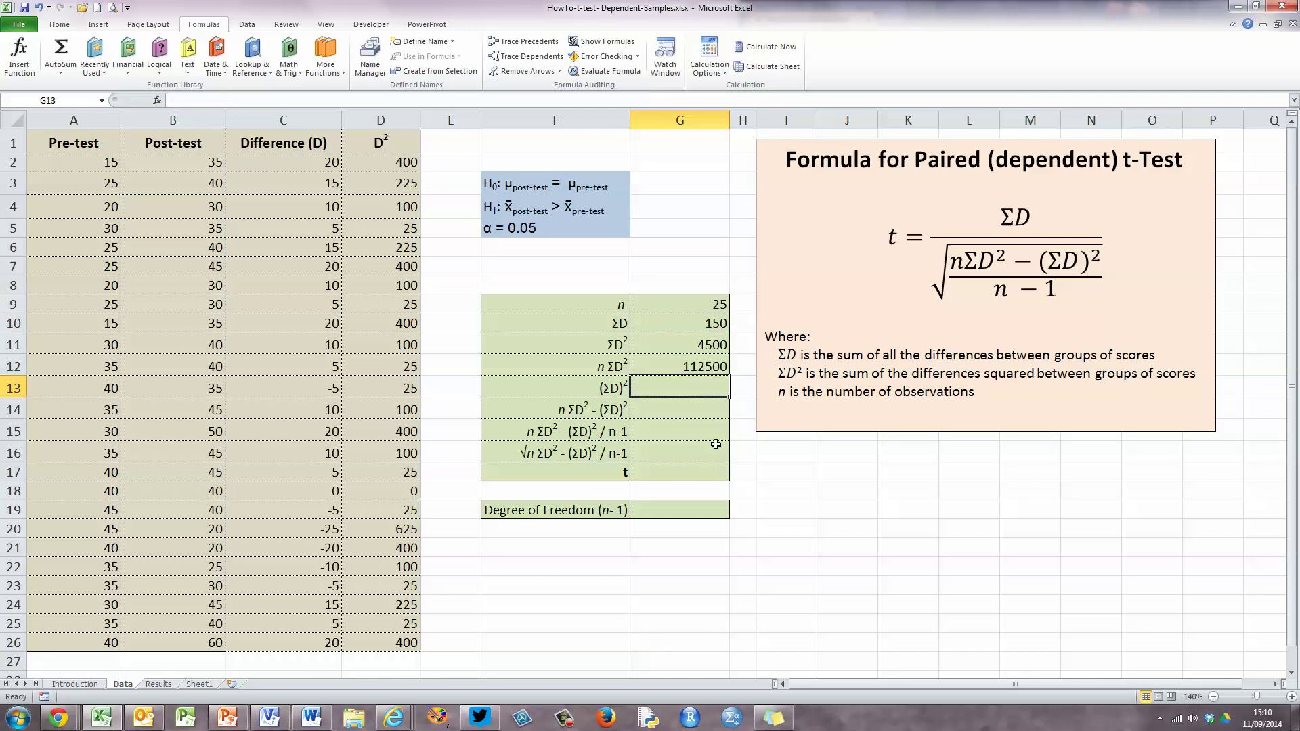
text(=)
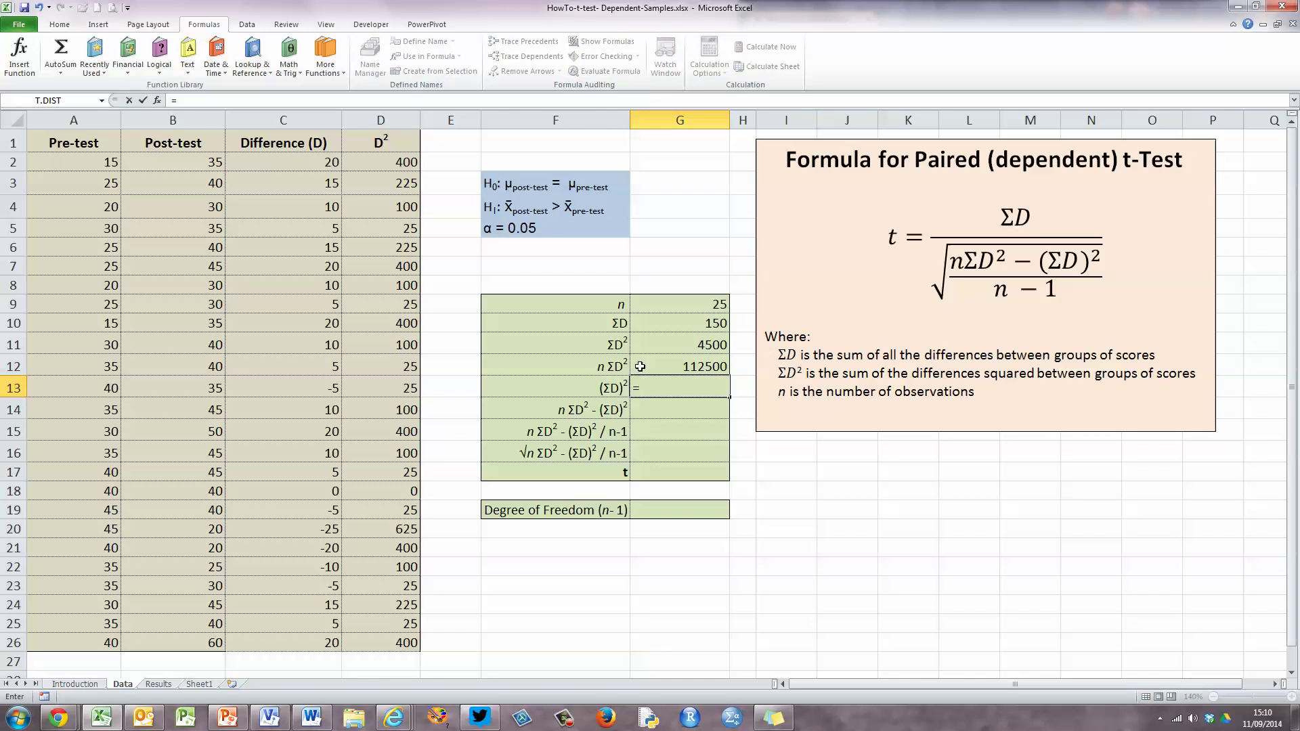
click(706, 321)
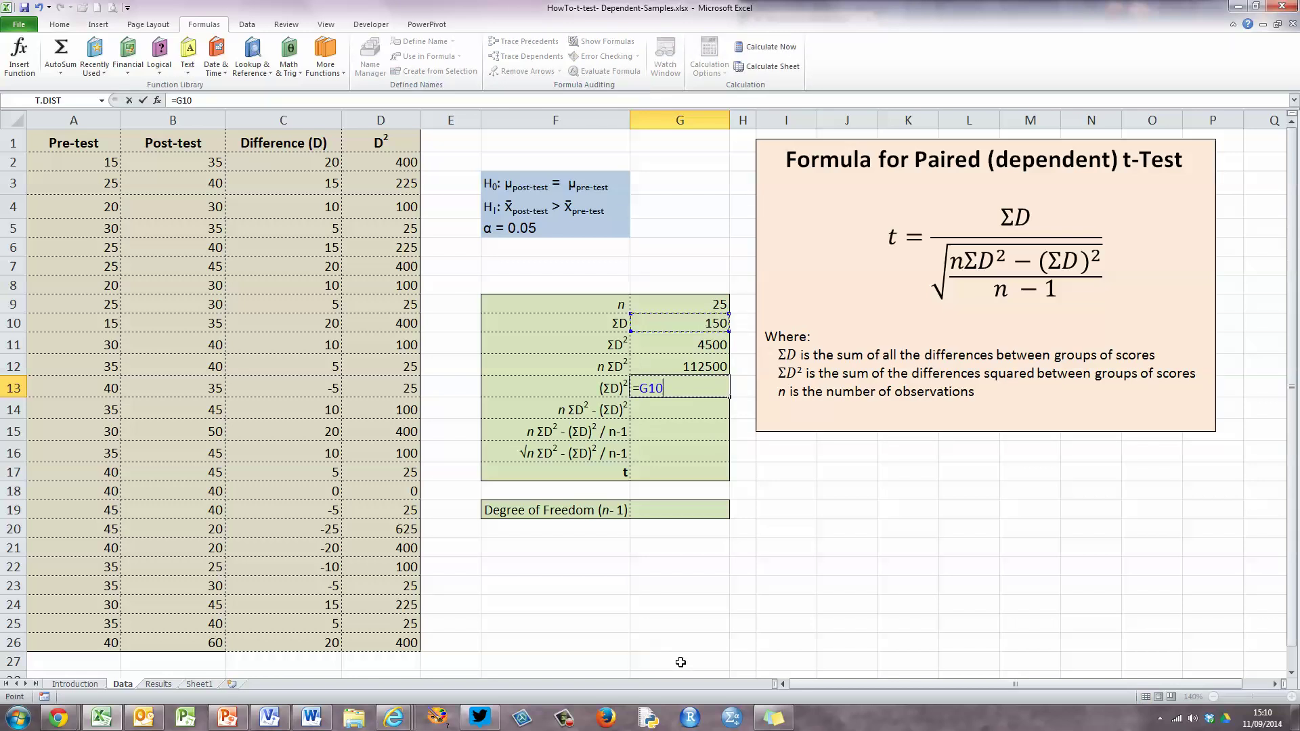
text(^2)
key(Return)
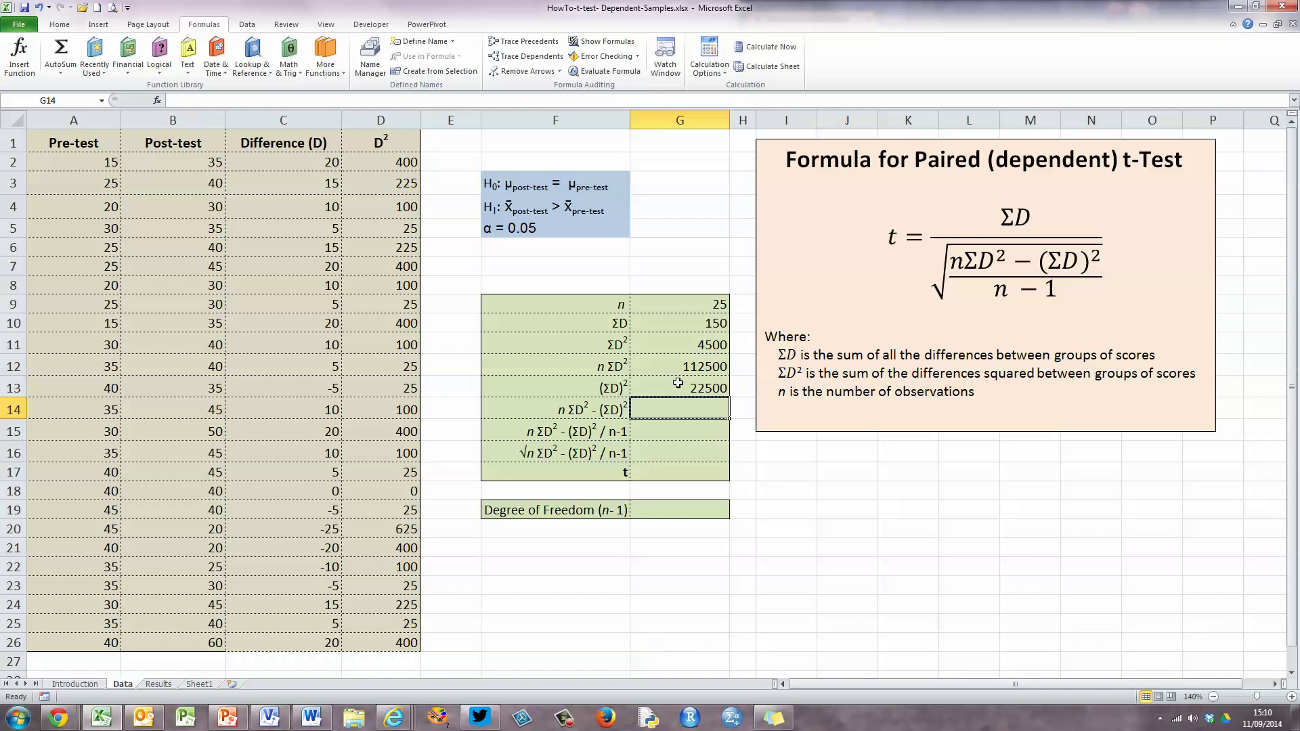
drag(953, 263, 1091, 263)
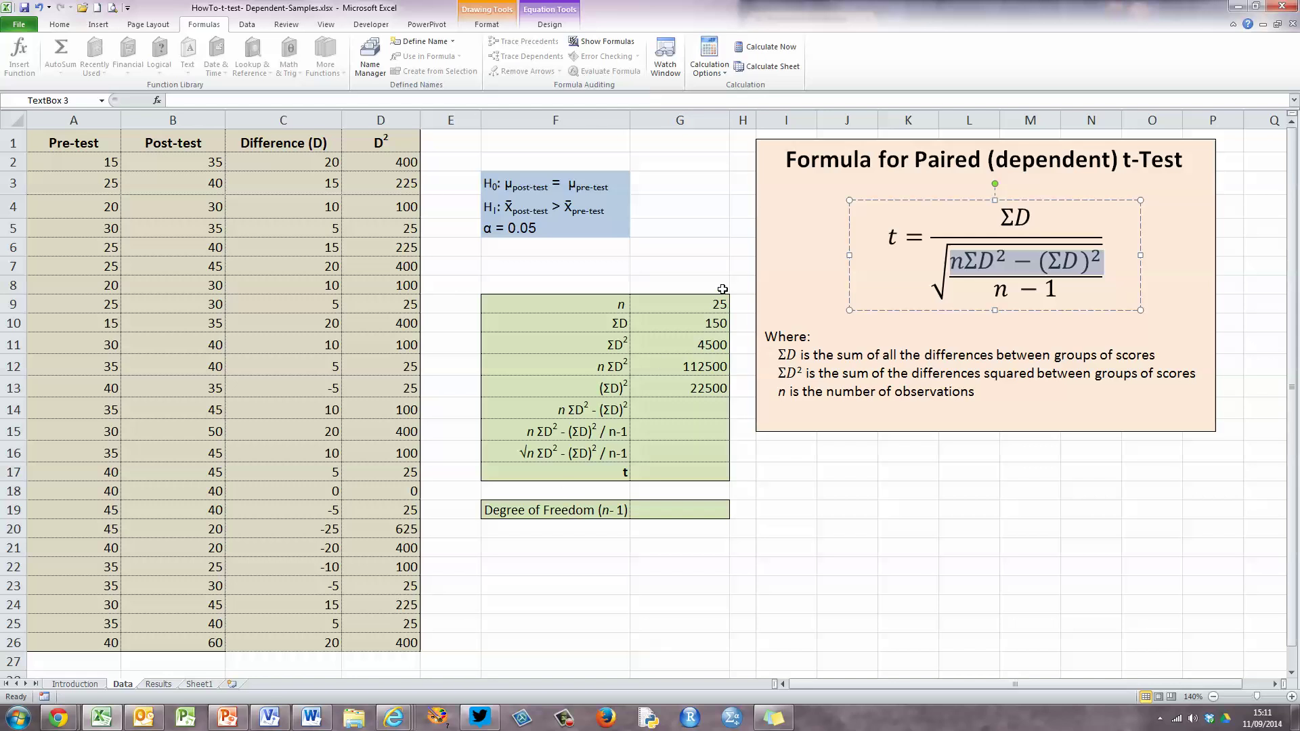
Enter =G12-G13 in G14 for nΣD² − (ΣD)², giving 90000
click(686, 408)
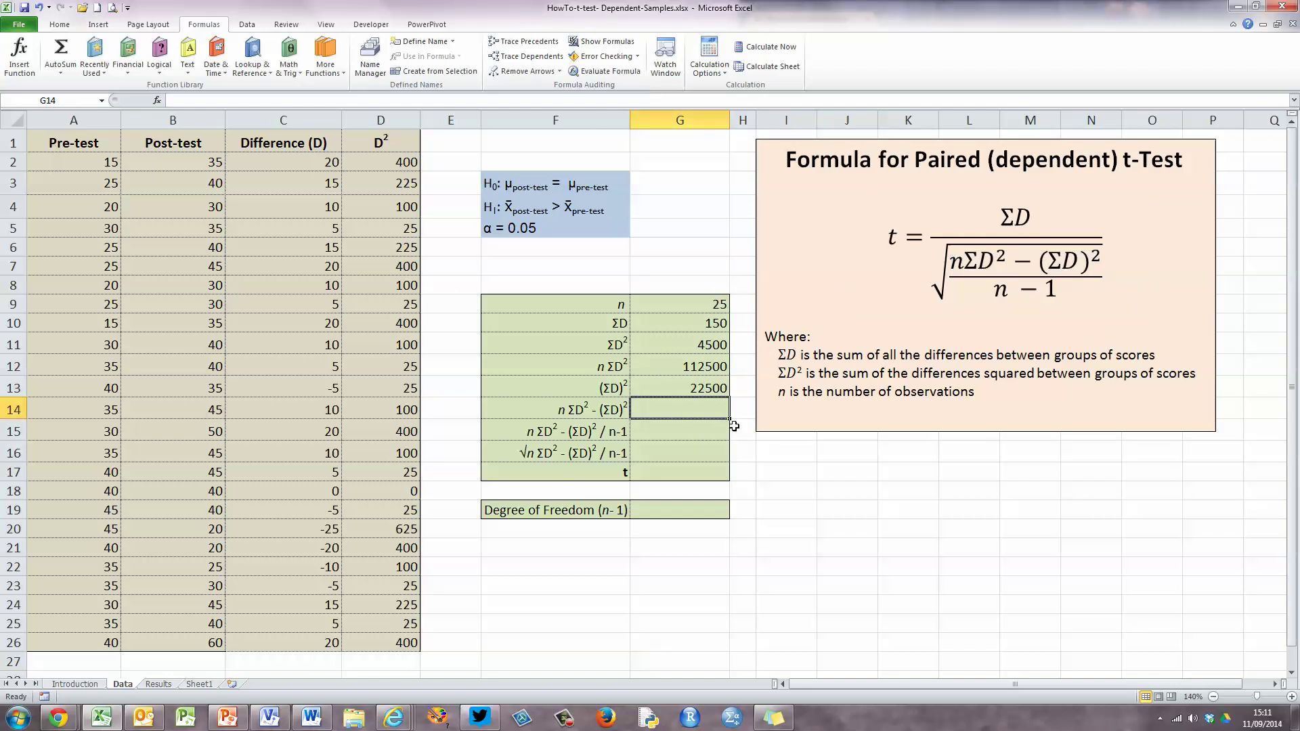
text(=)
click(704, 366)
text(-)
click(703, 387)
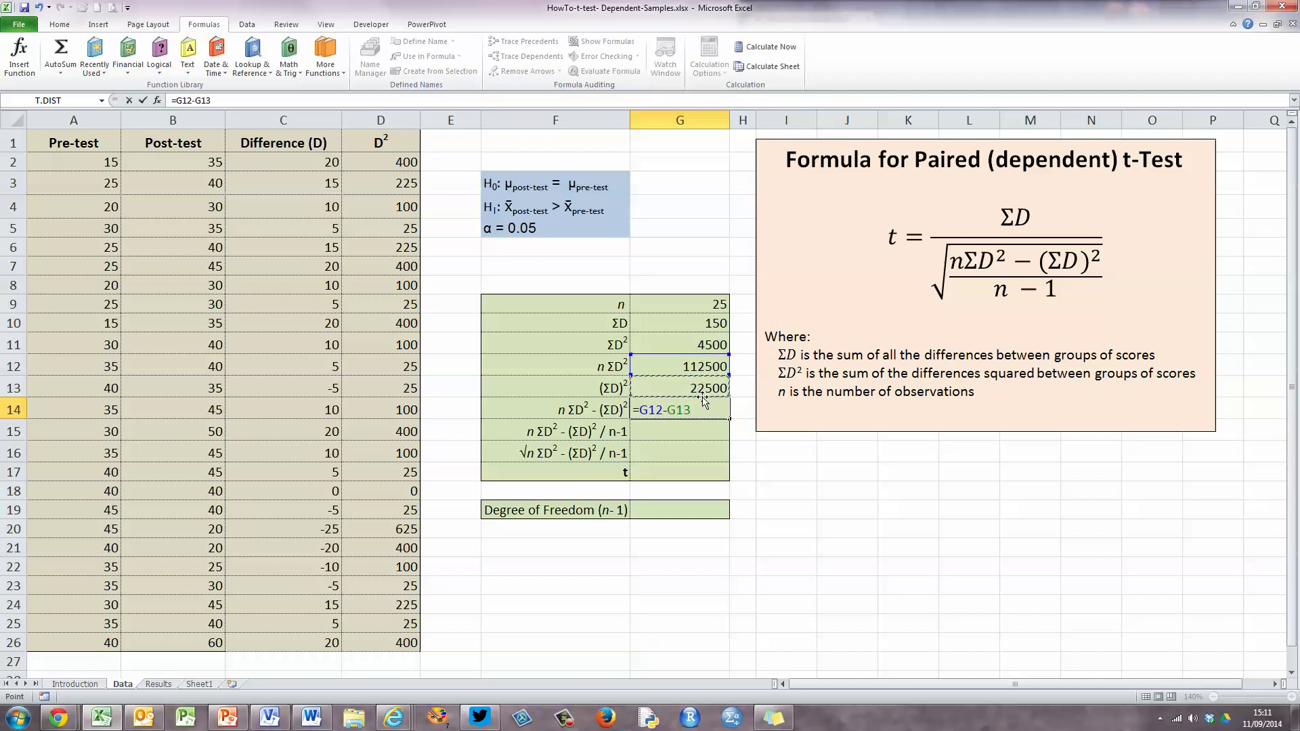
key(Return)
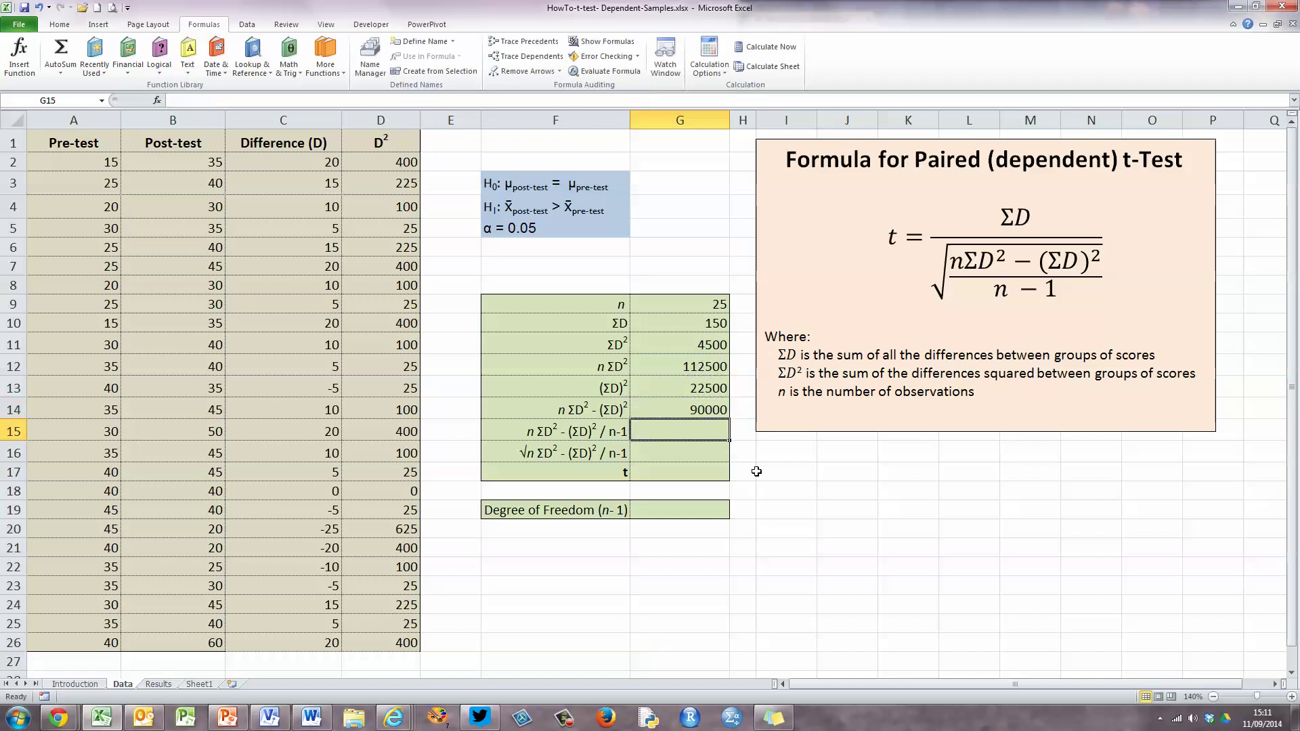
click(702, 411)
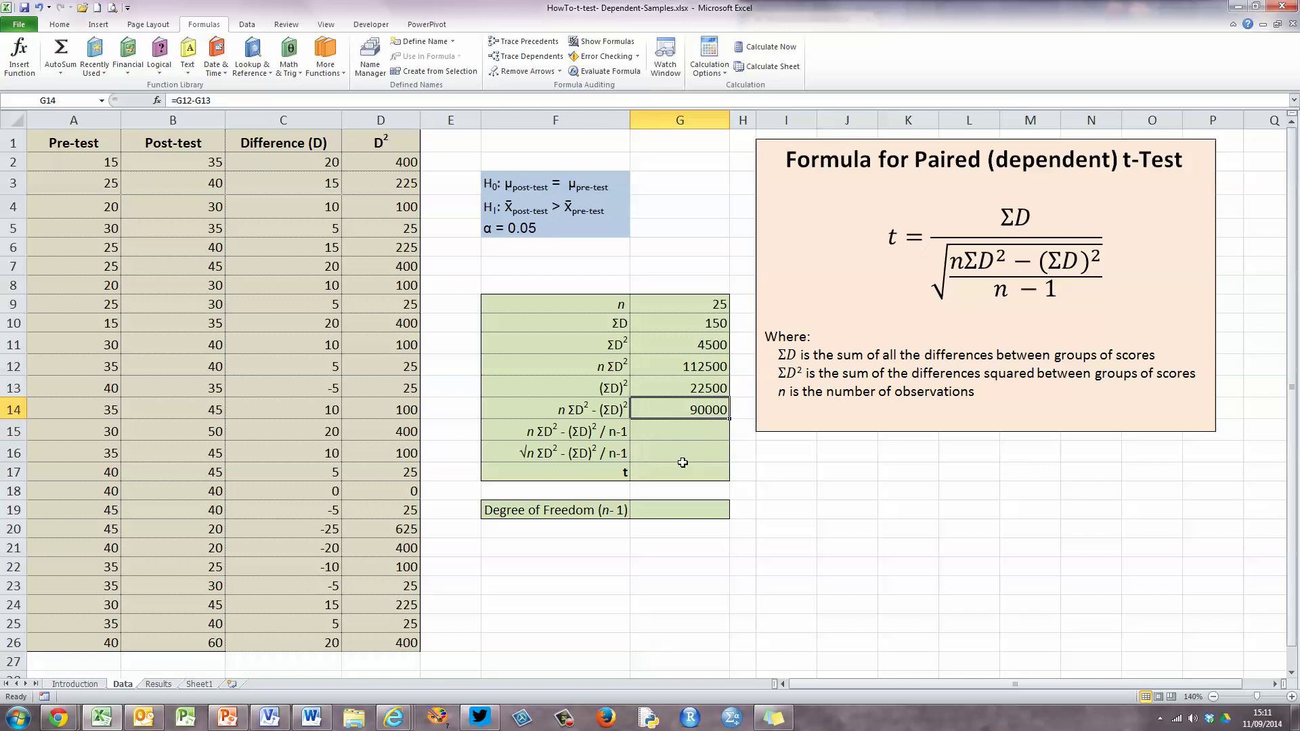
click(681, 433)
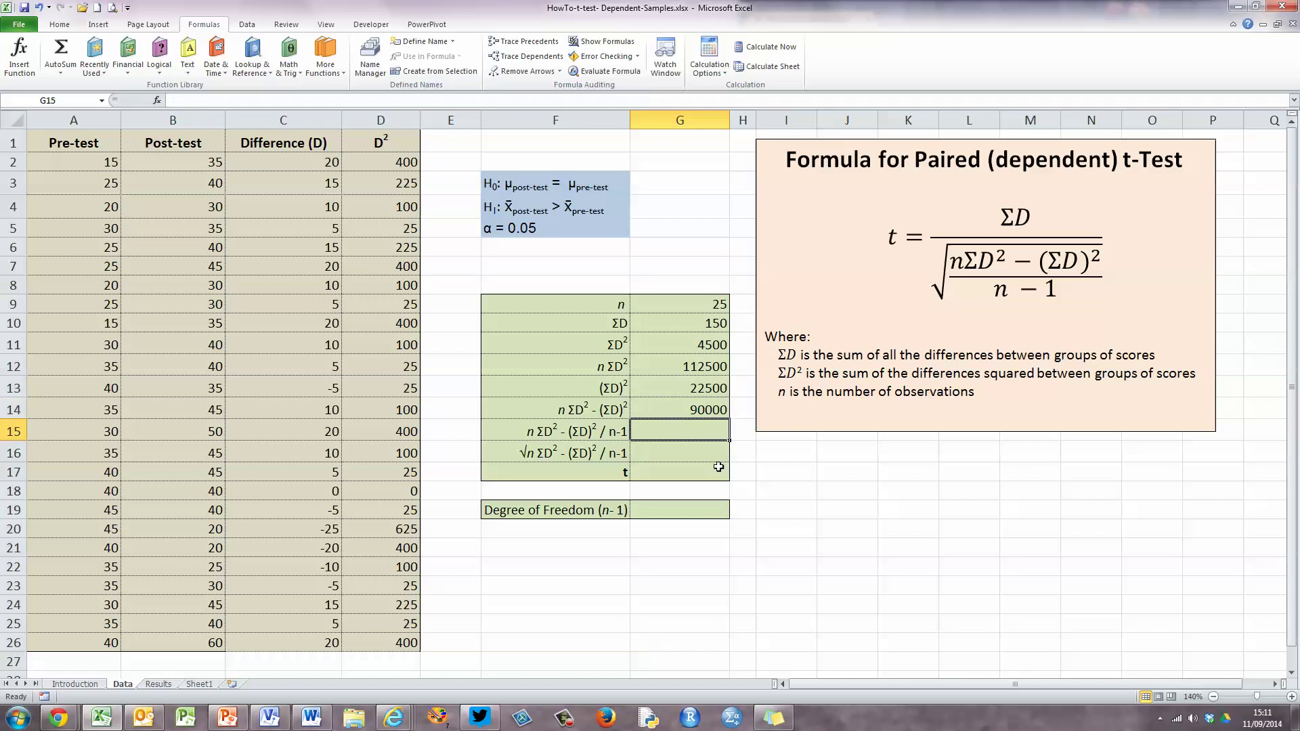
Enter =G14/(G9-1) in G15 to divide by n-1, giving 3750
text(=)
click(699, 411)
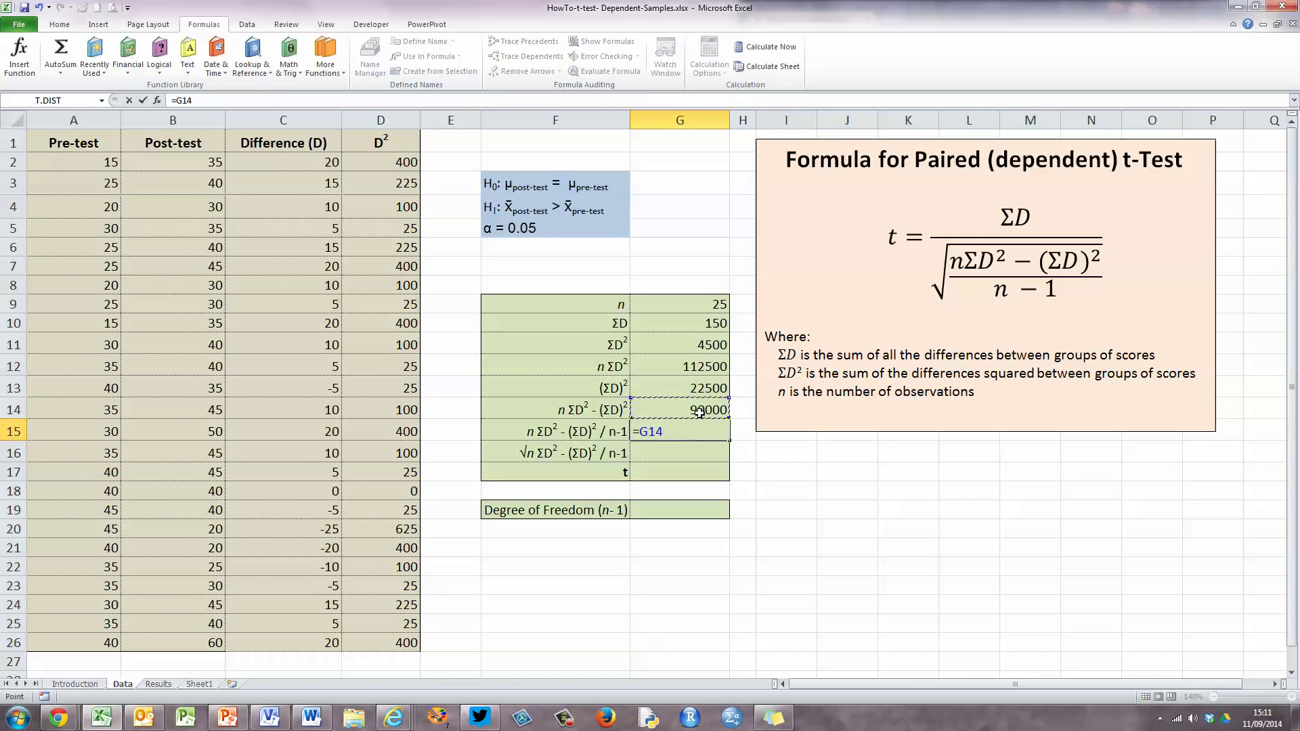
text(/()
click(715, 305)
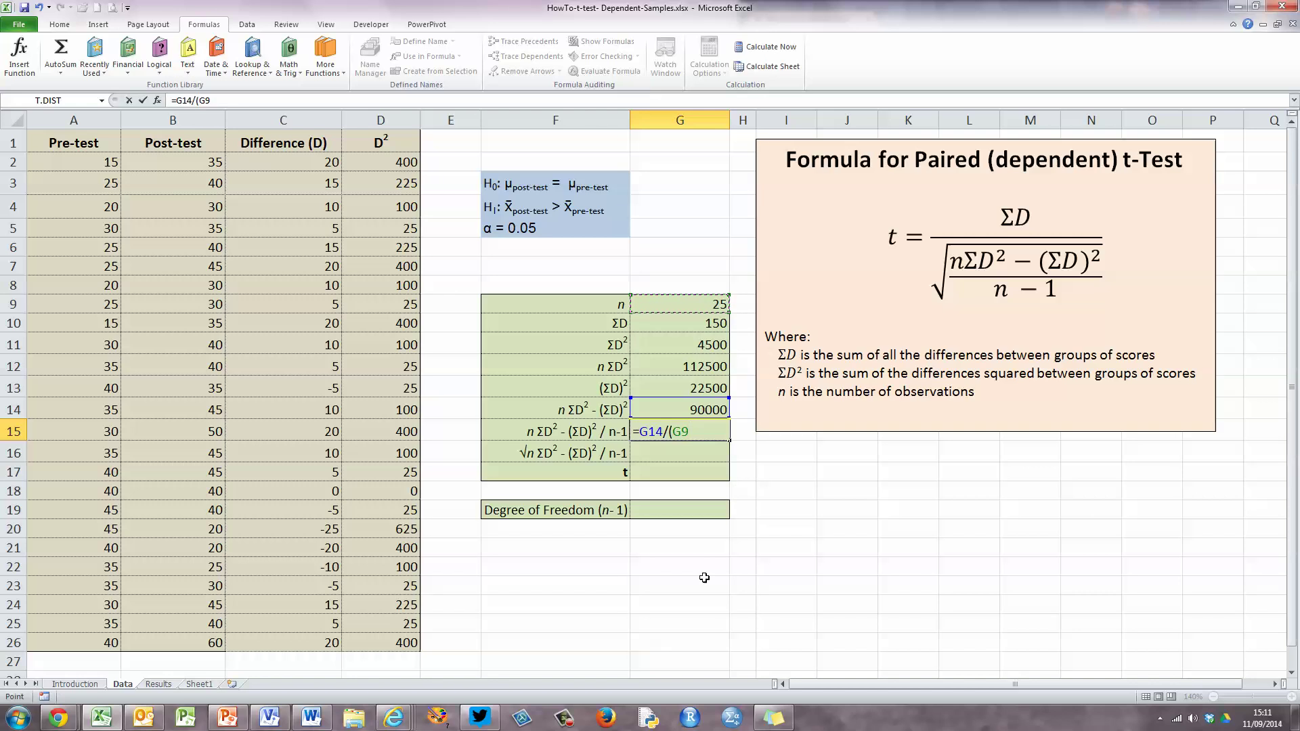
text(-1)
key(Return)
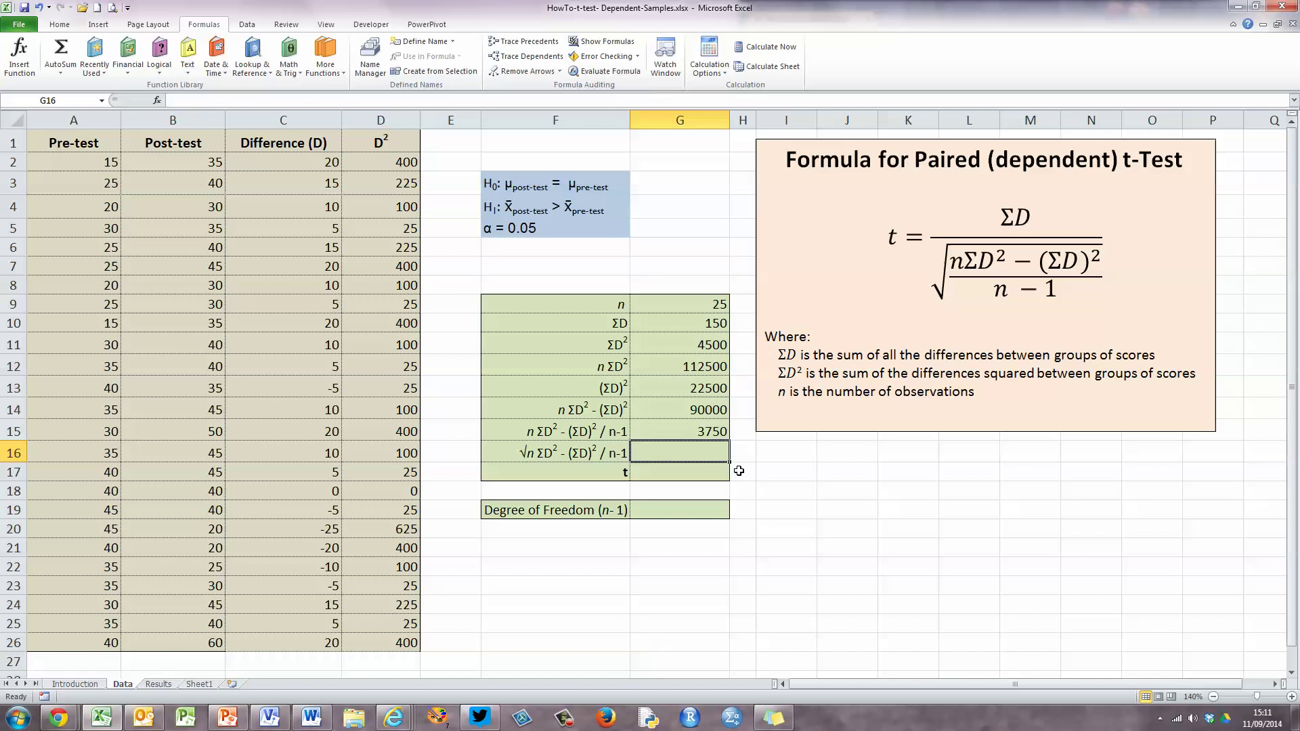
click(701, 435)
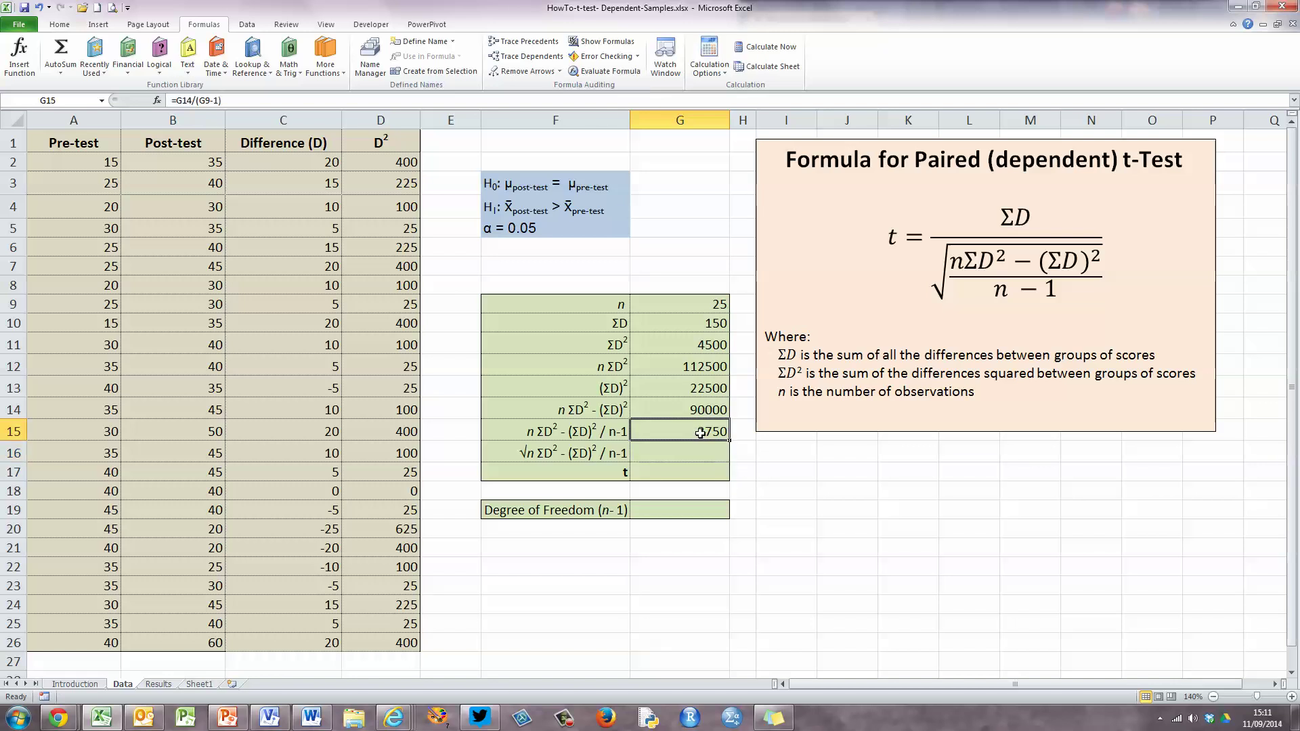
click(674, 455)
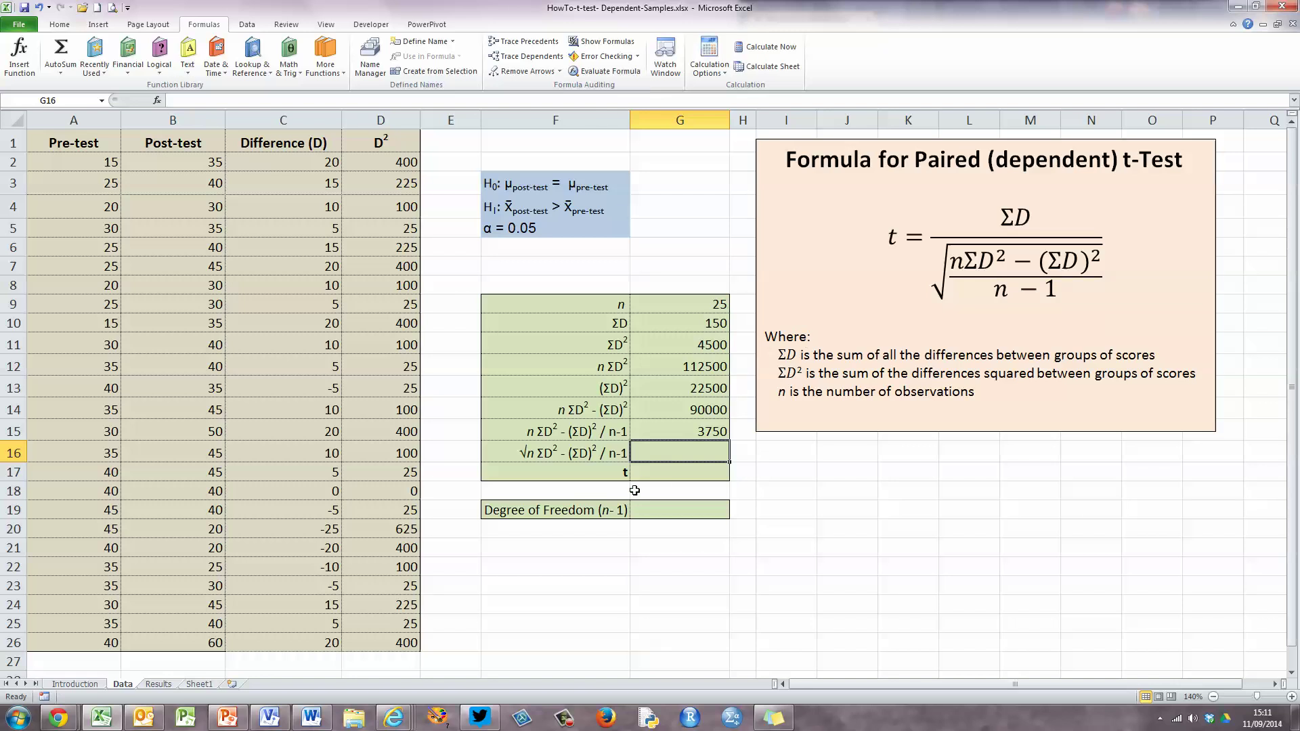
Enter =SQRT(G15) in G16 to get 61.23724357, then recheck the G10 and G16 formulas
text(=)
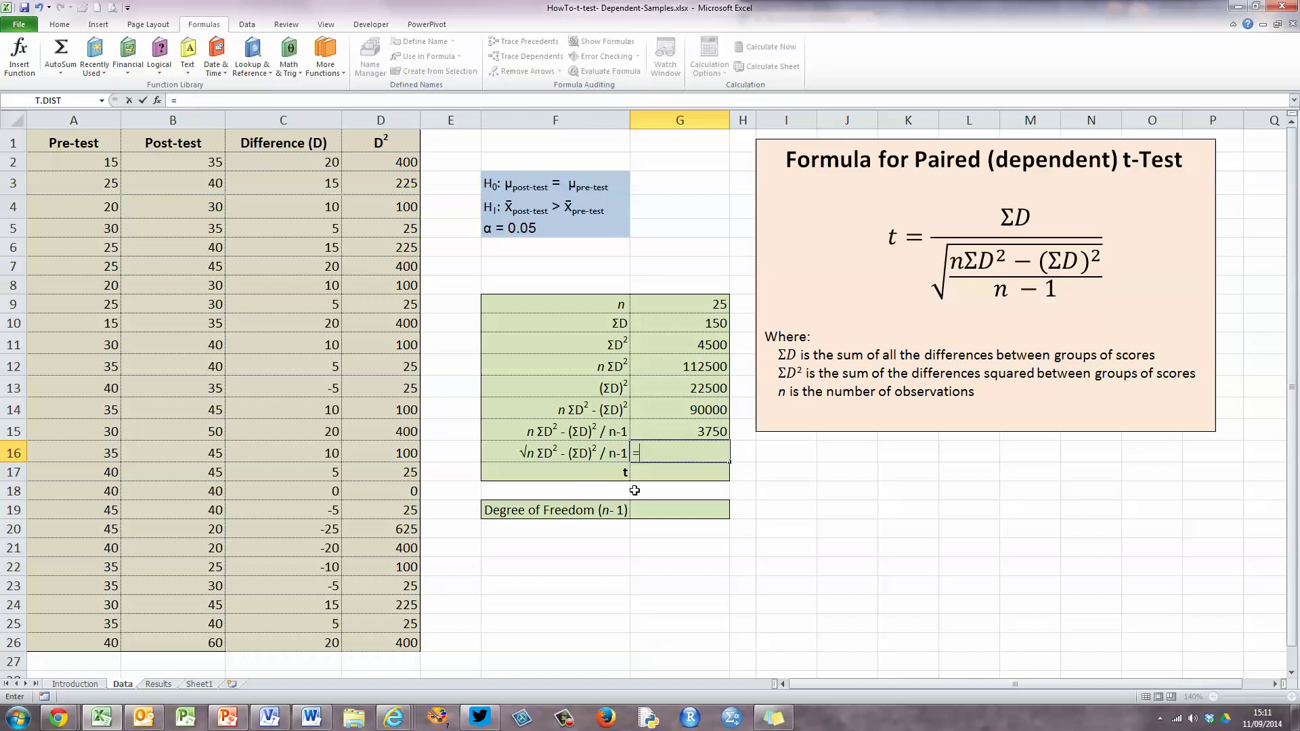
text(sqrt()
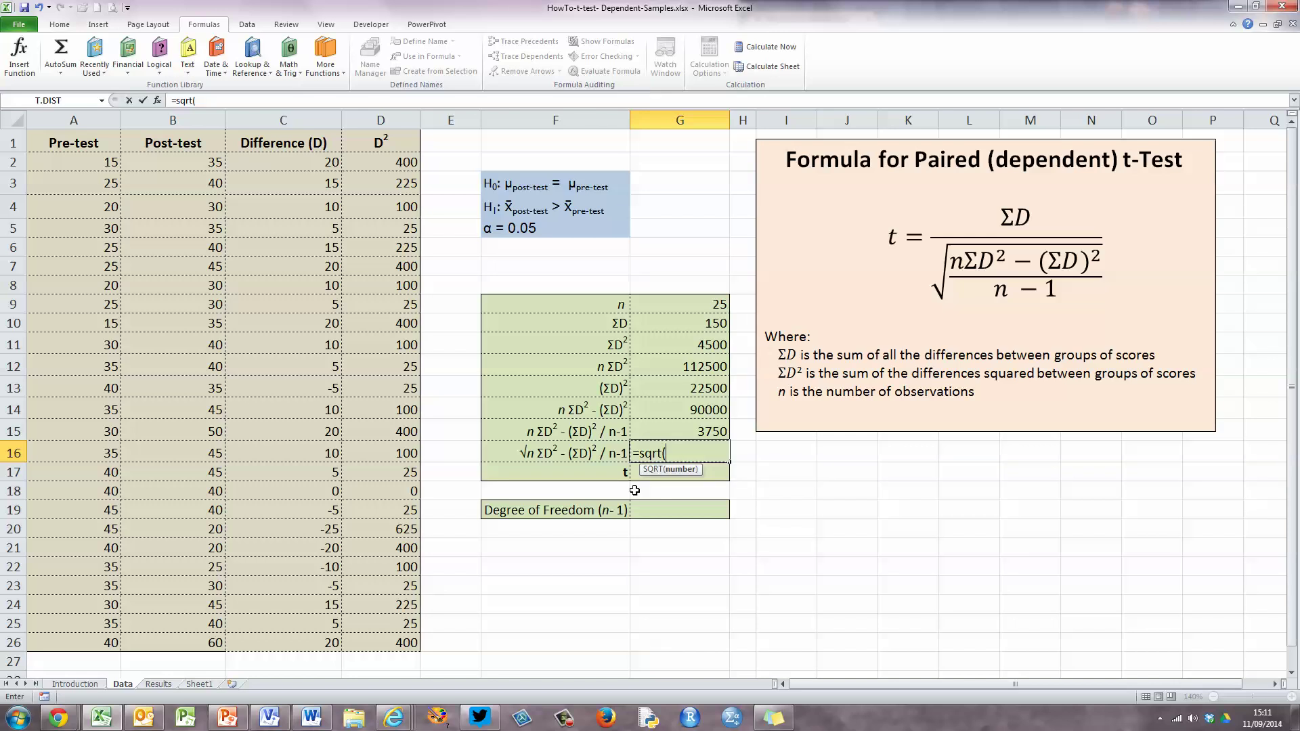
click(699, 432)
text())
key(Return)
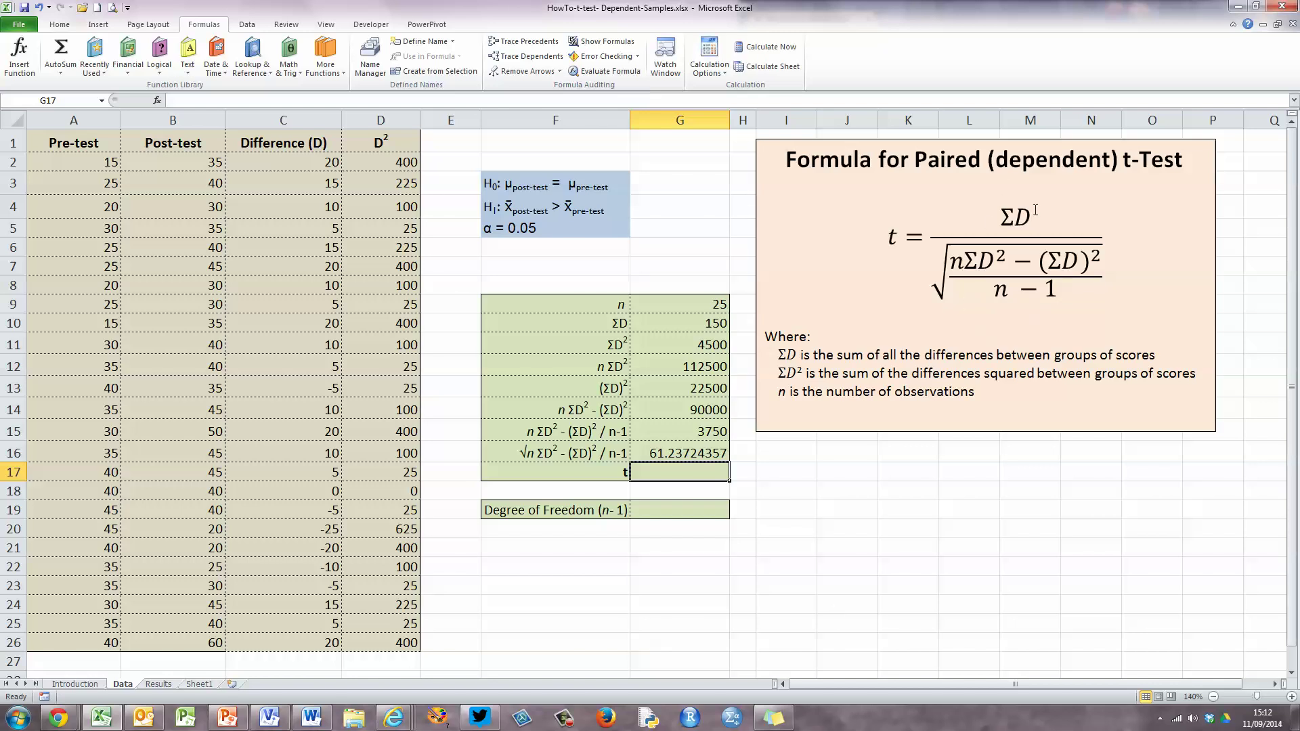
click(700, 321)
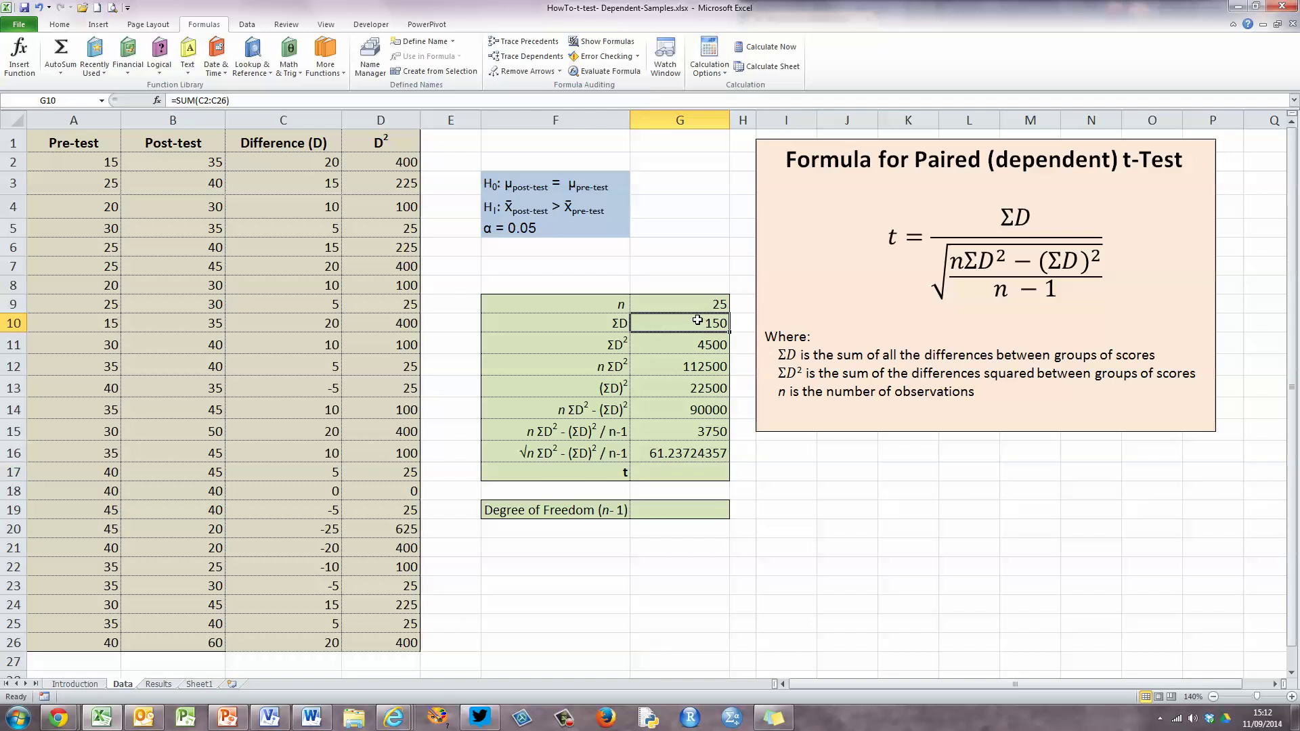
click(695, 454)
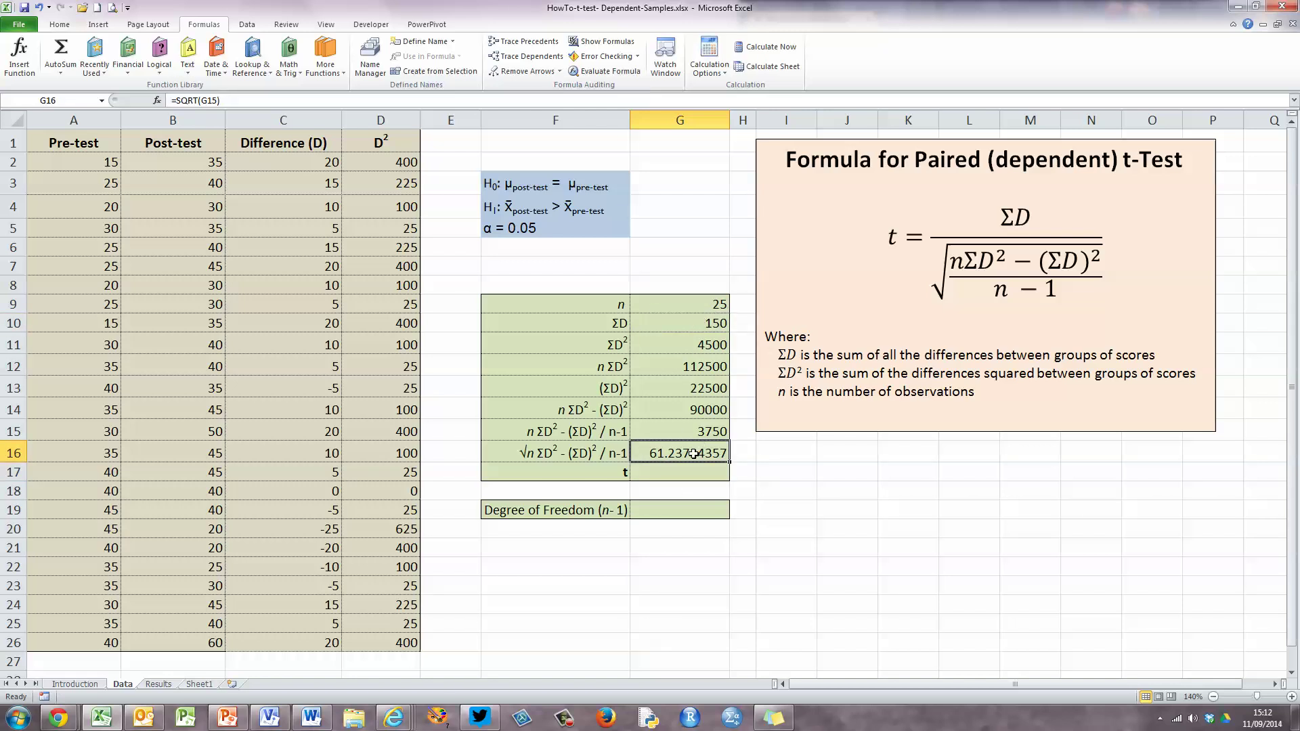
click(685, 473)
Enter =G10/G16 in the t cell so t shows 2.449489743
text(=)
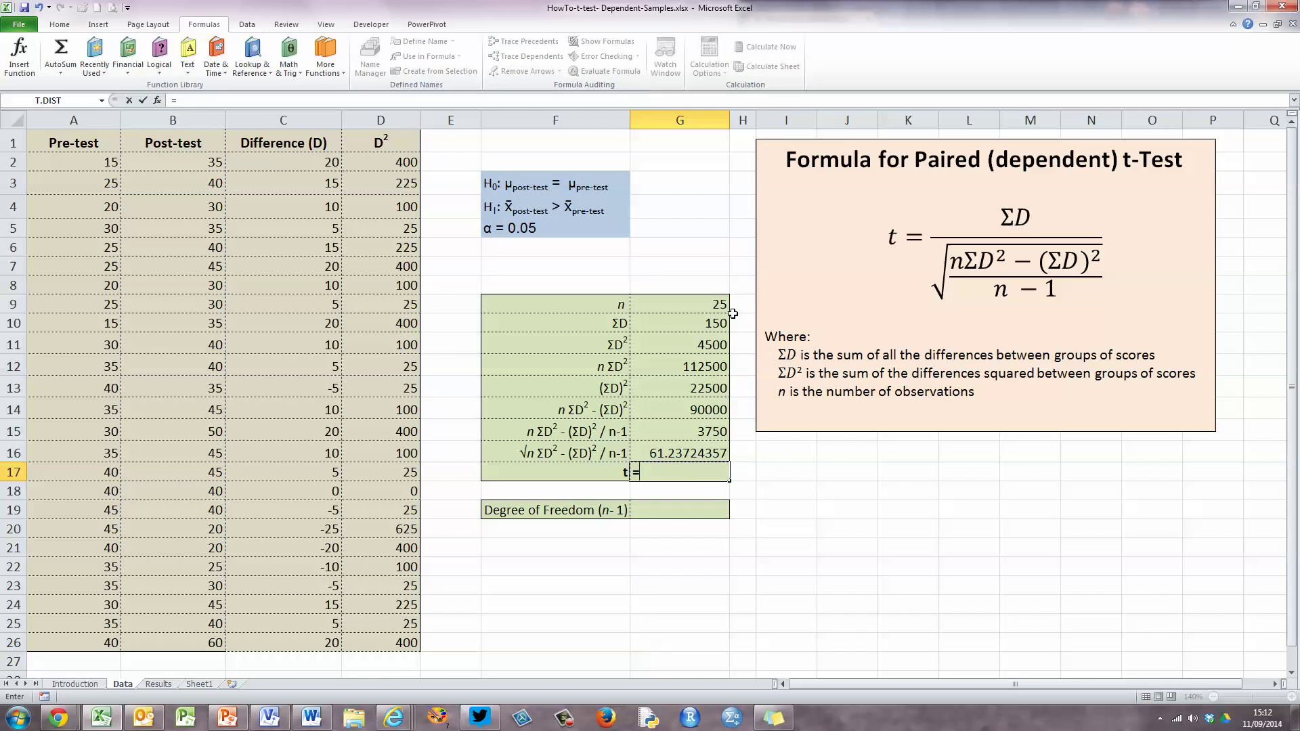
click(711, 323)
text(/)
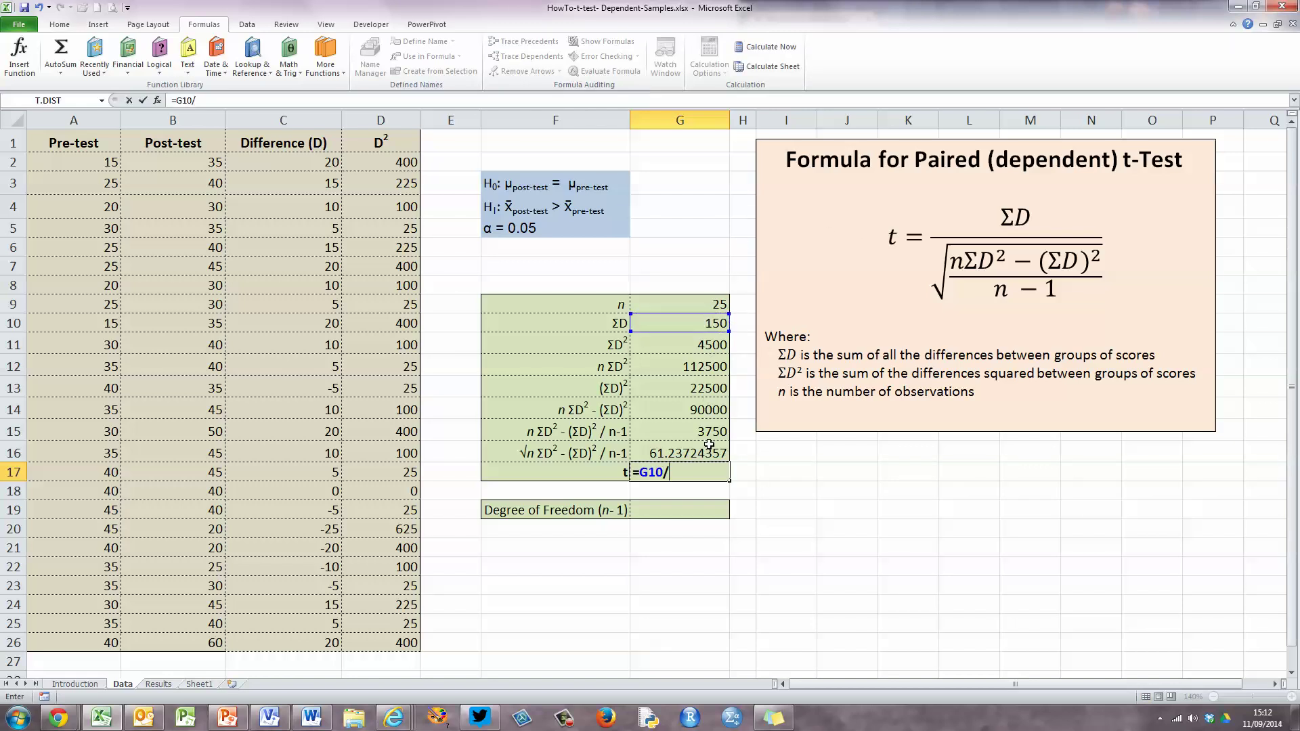
click(701, 453)
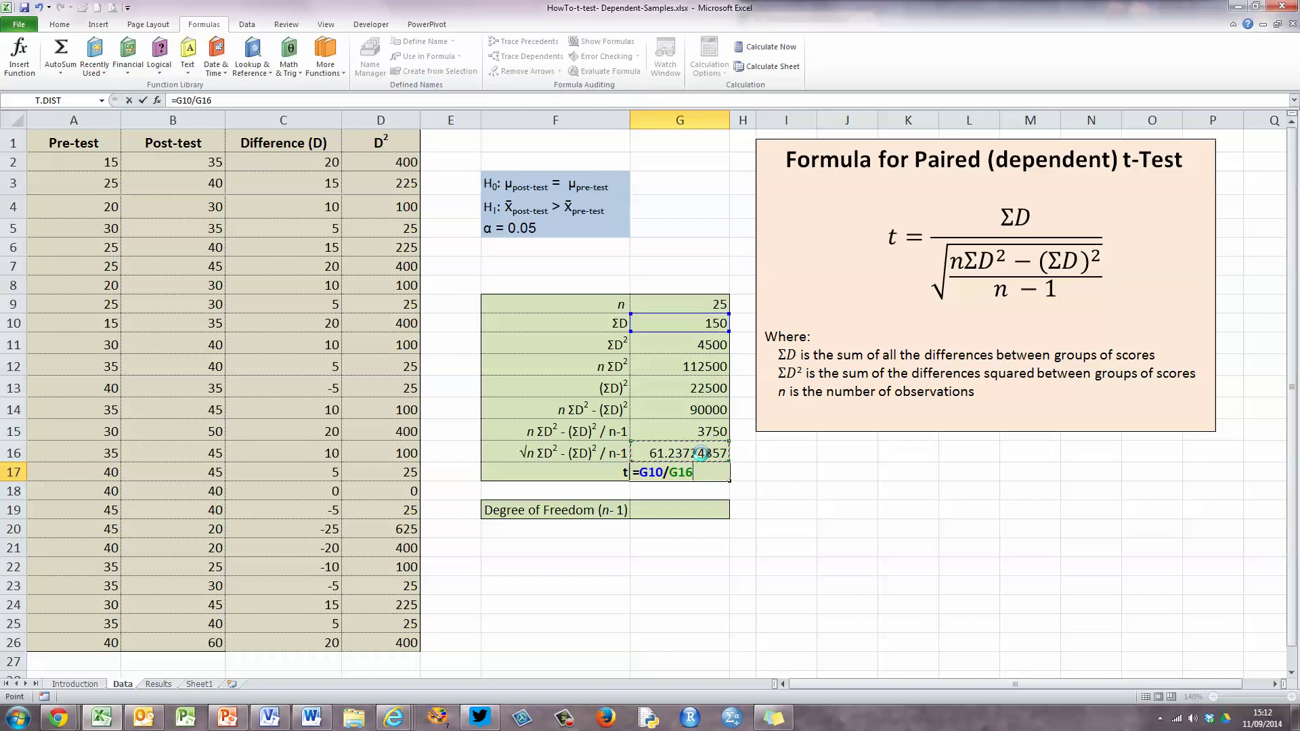
key(Return)
click(687, 561)
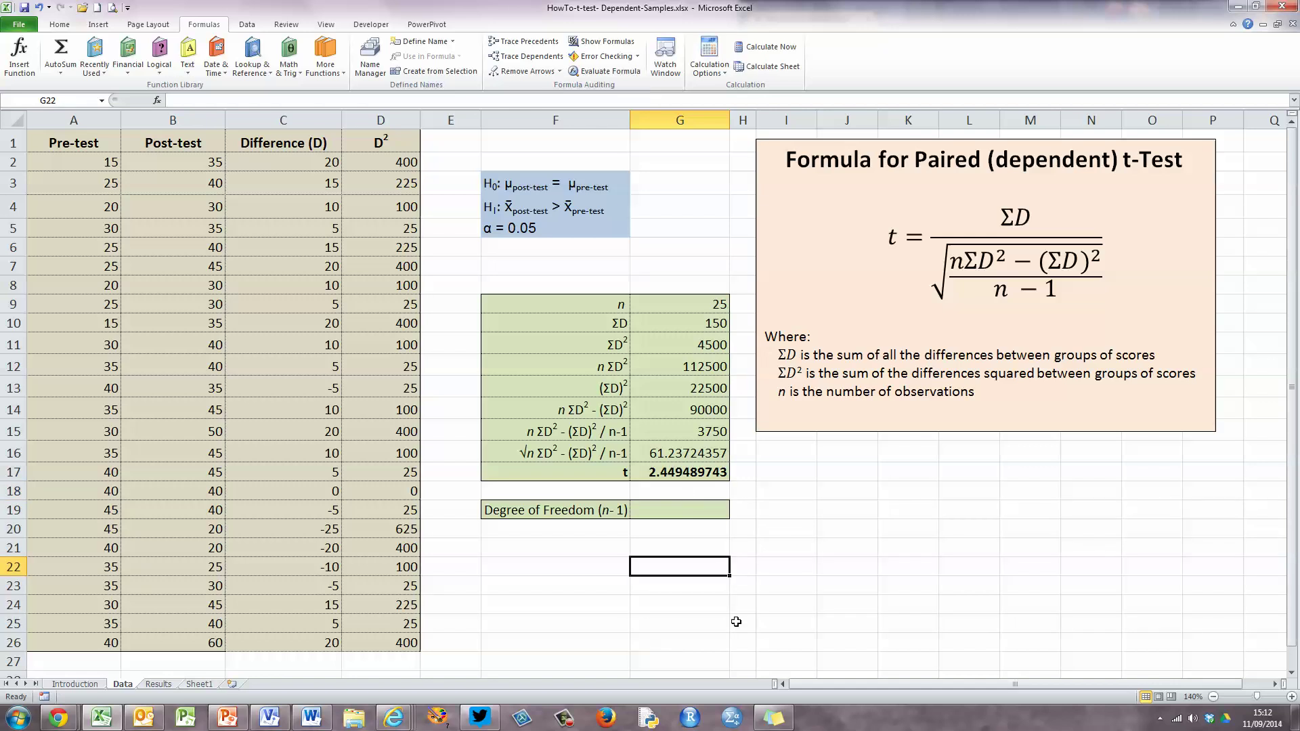
click(684, 513)
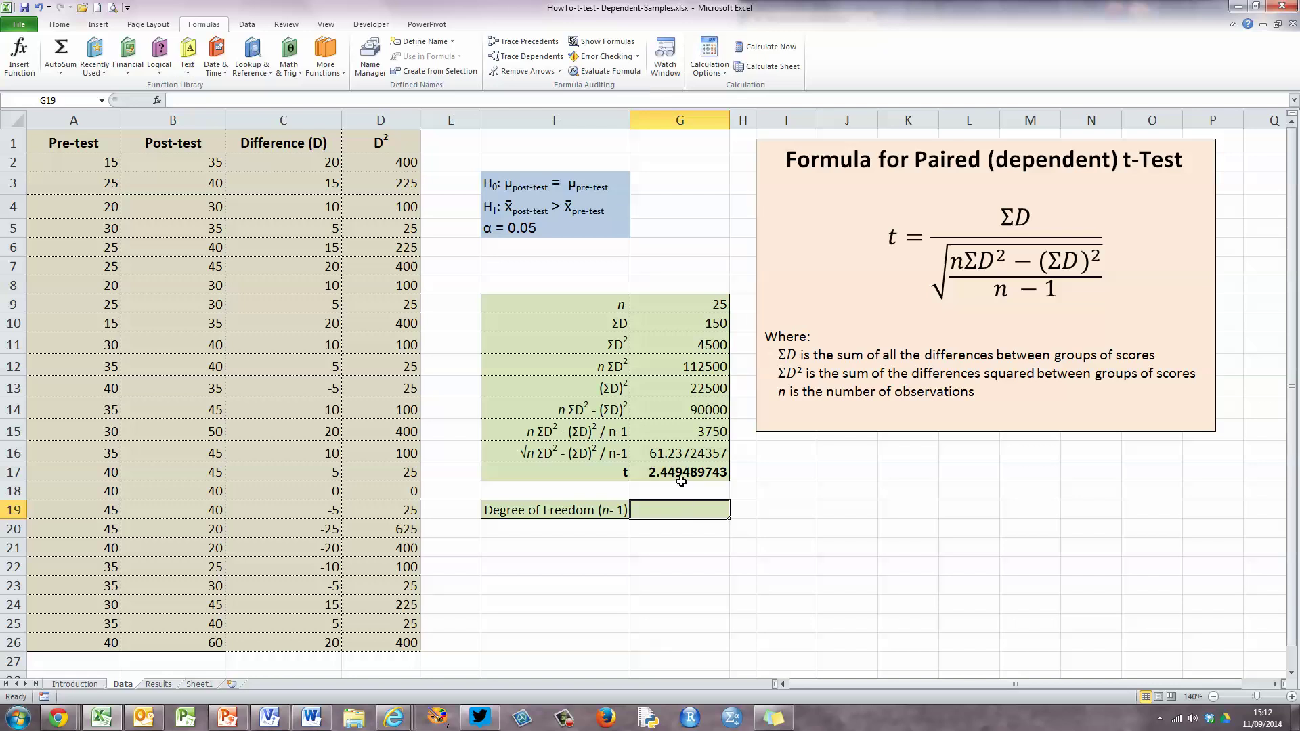
Enter =G9-1 in the Degree of Freedom (n-1) cell, giving 24
text(=)
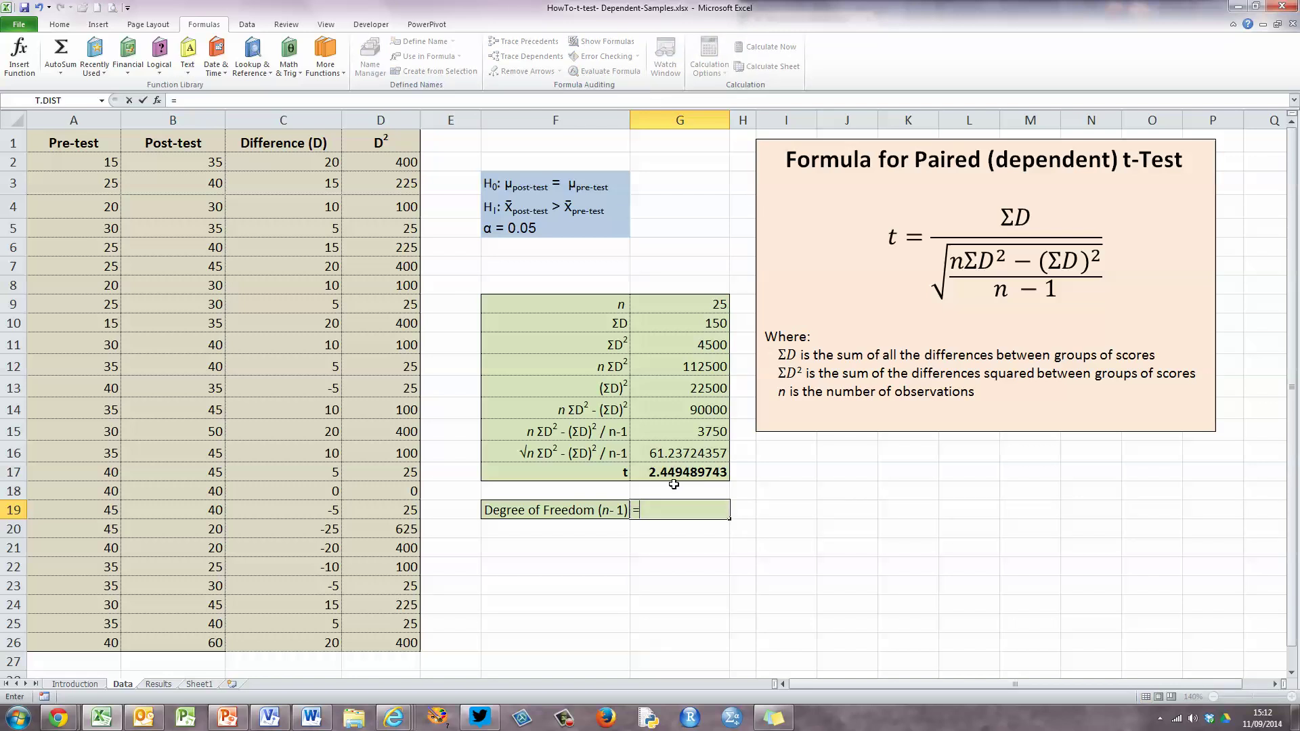
click(709, 307)
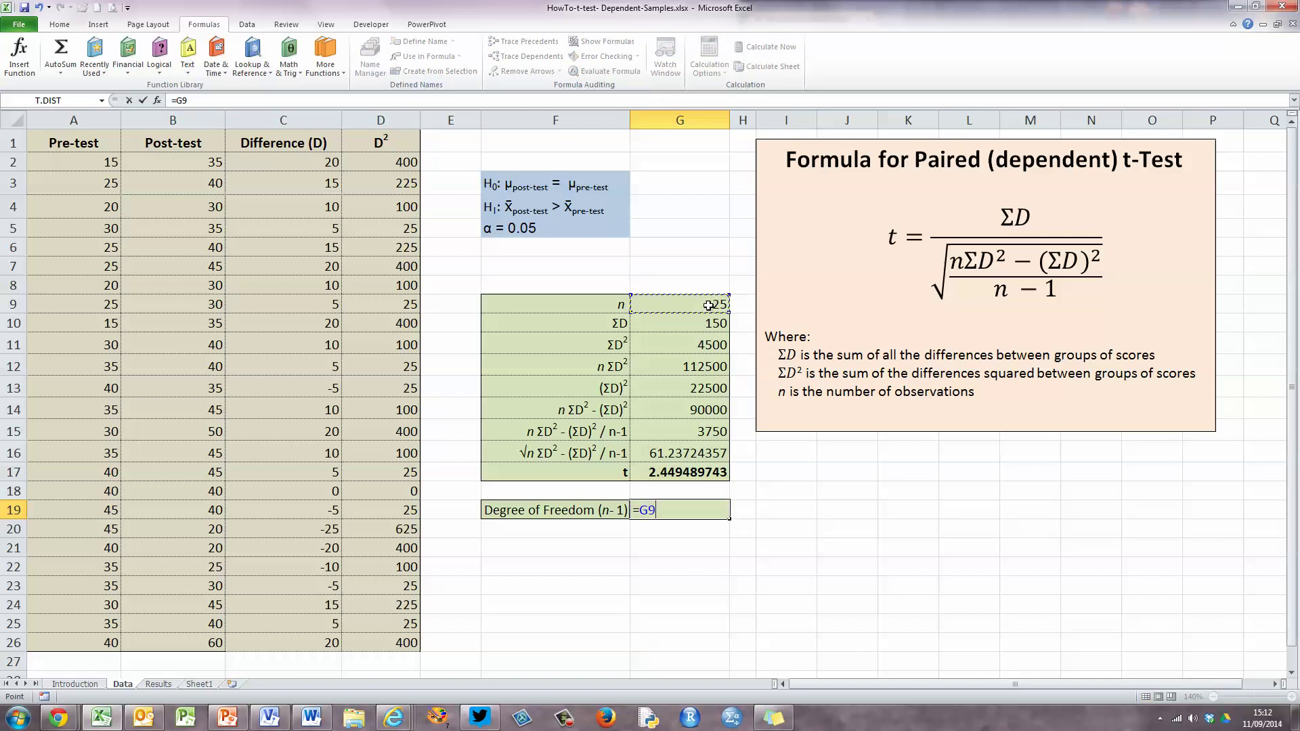
text(-1)
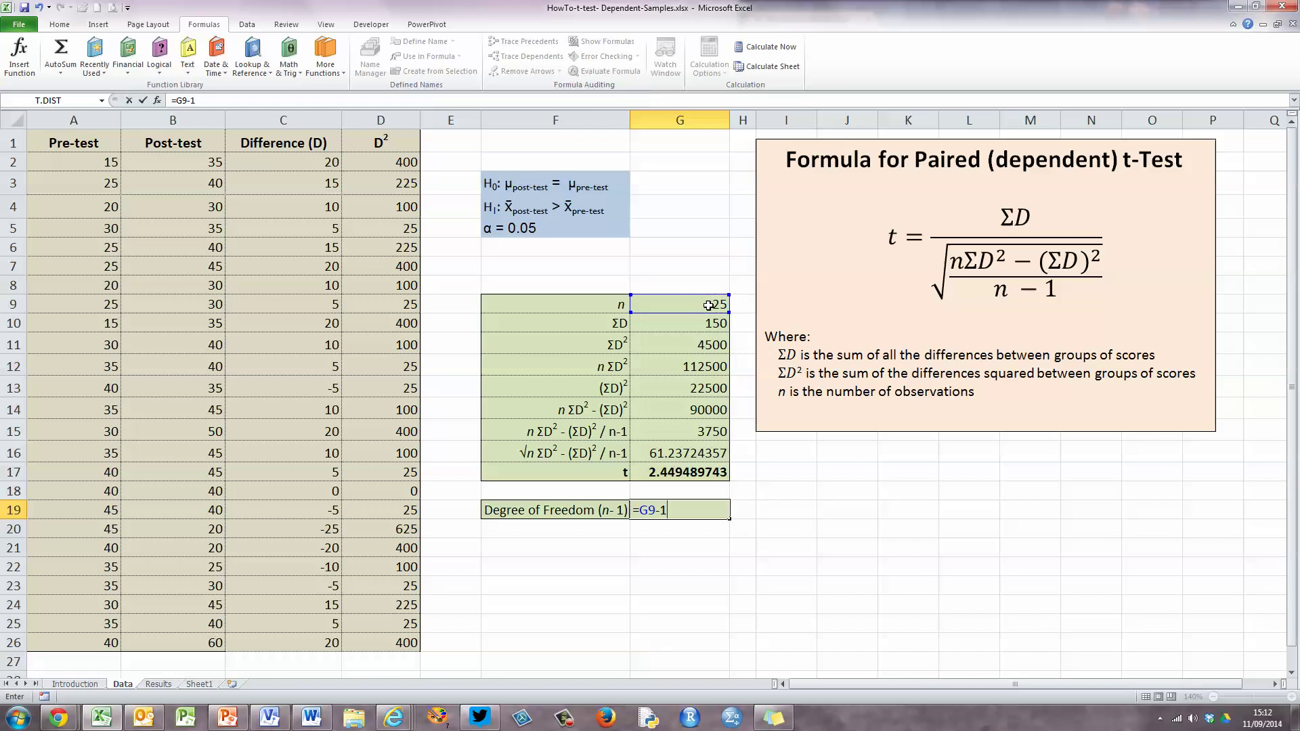
key(Return)
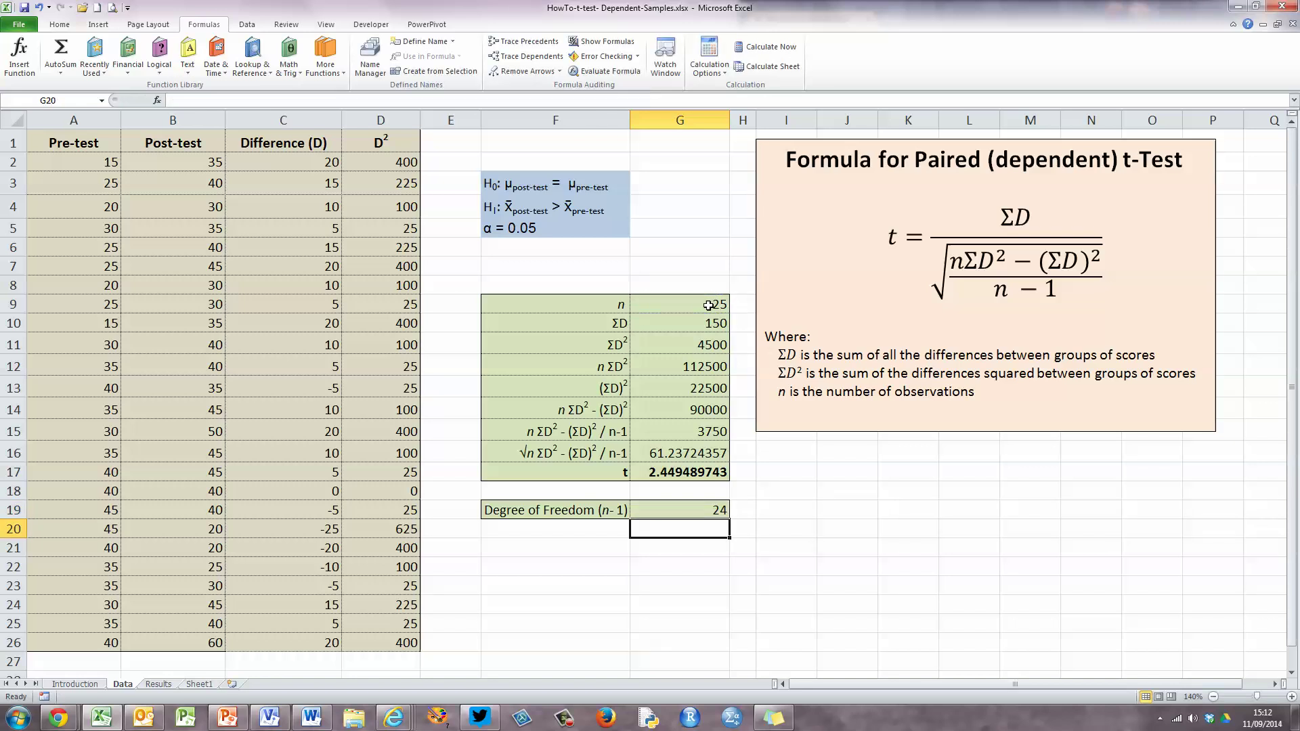
click(689, 512)
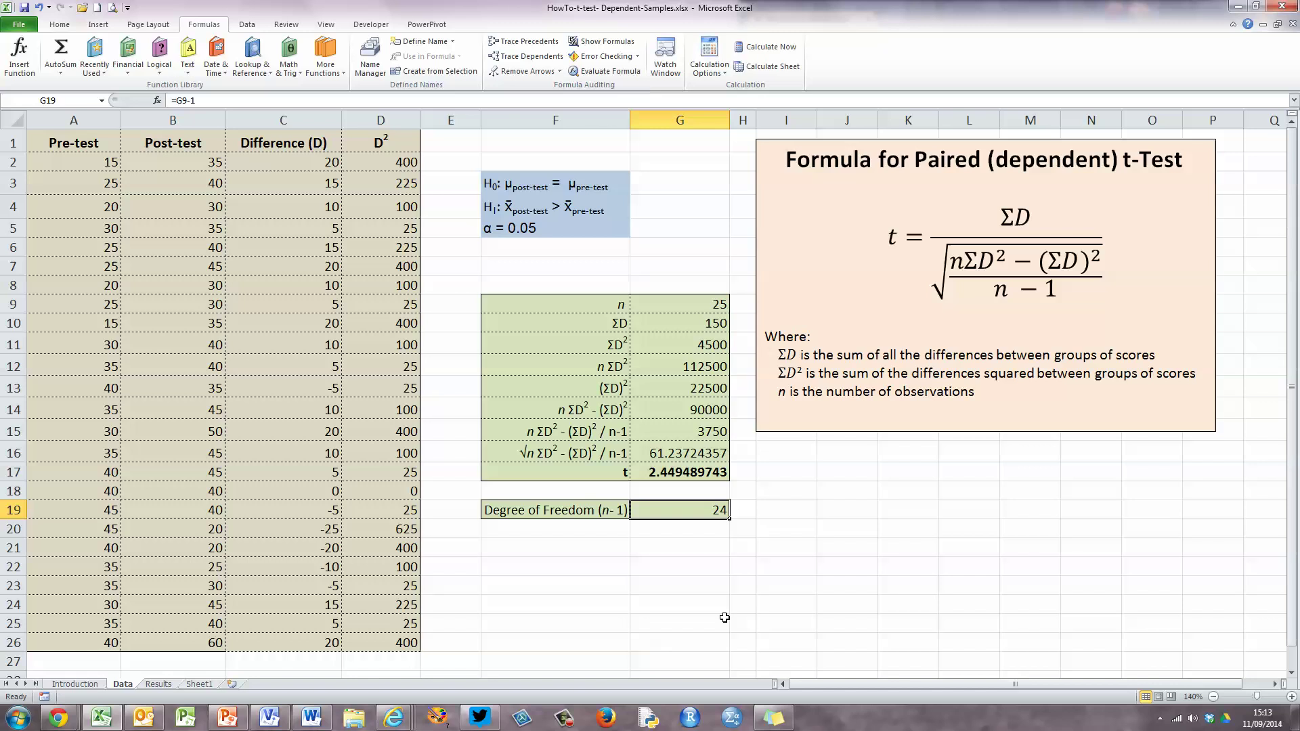
click(67, 722)
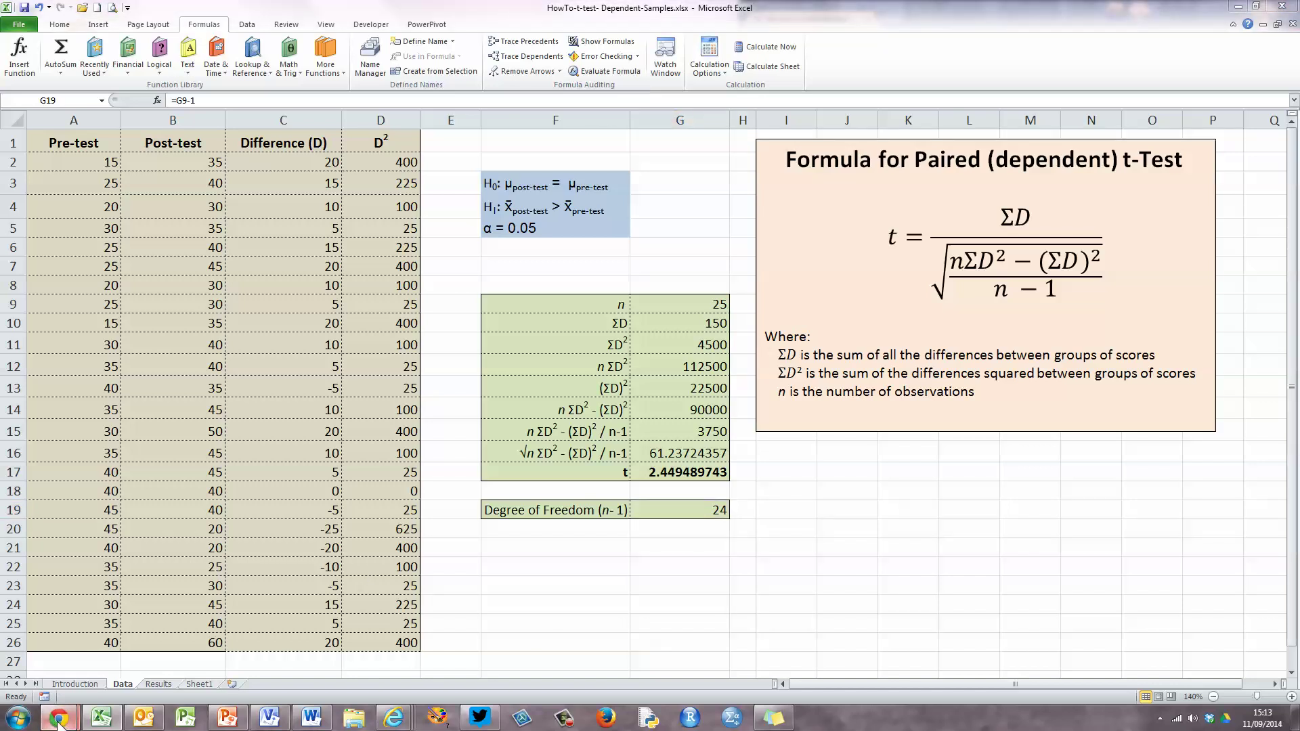
Place Wikipedia's Student's t-distribution table beside Excel and highlight its 24 degrees-of-freedom row
click(236, 661)
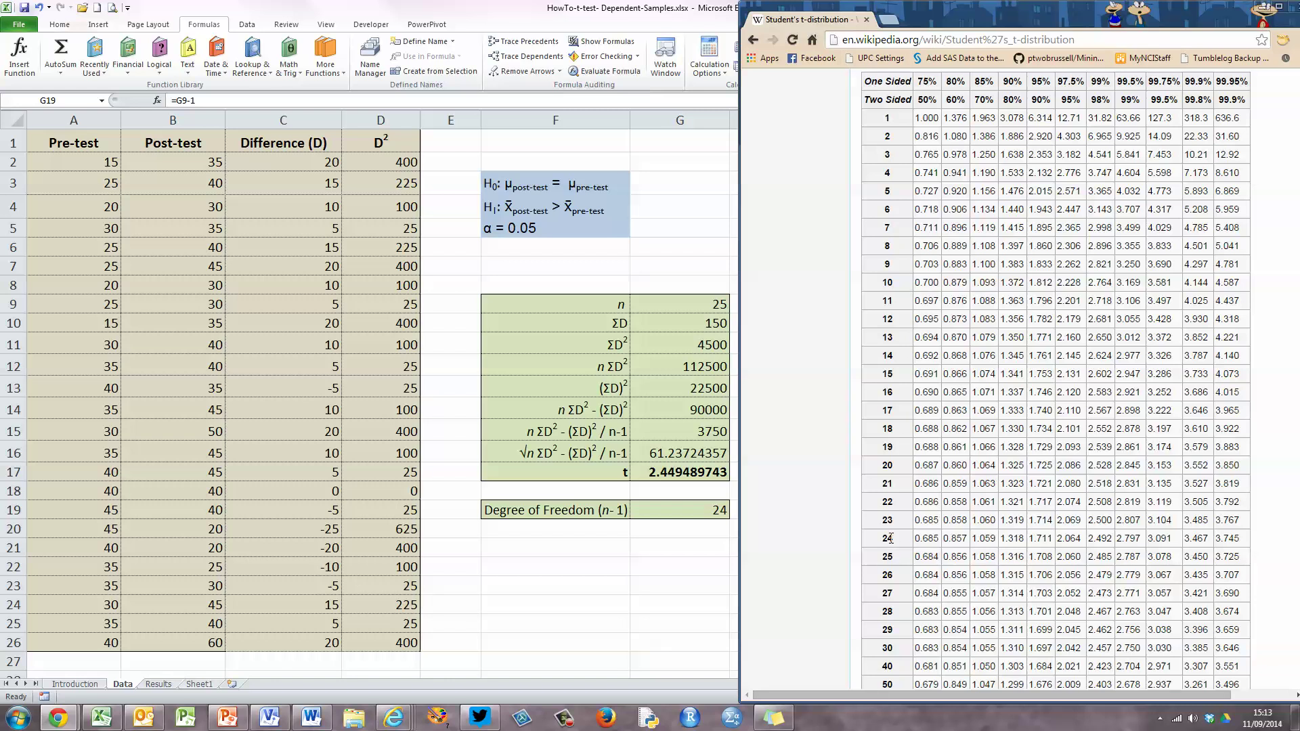
drag(880, 539, 1256, 545)
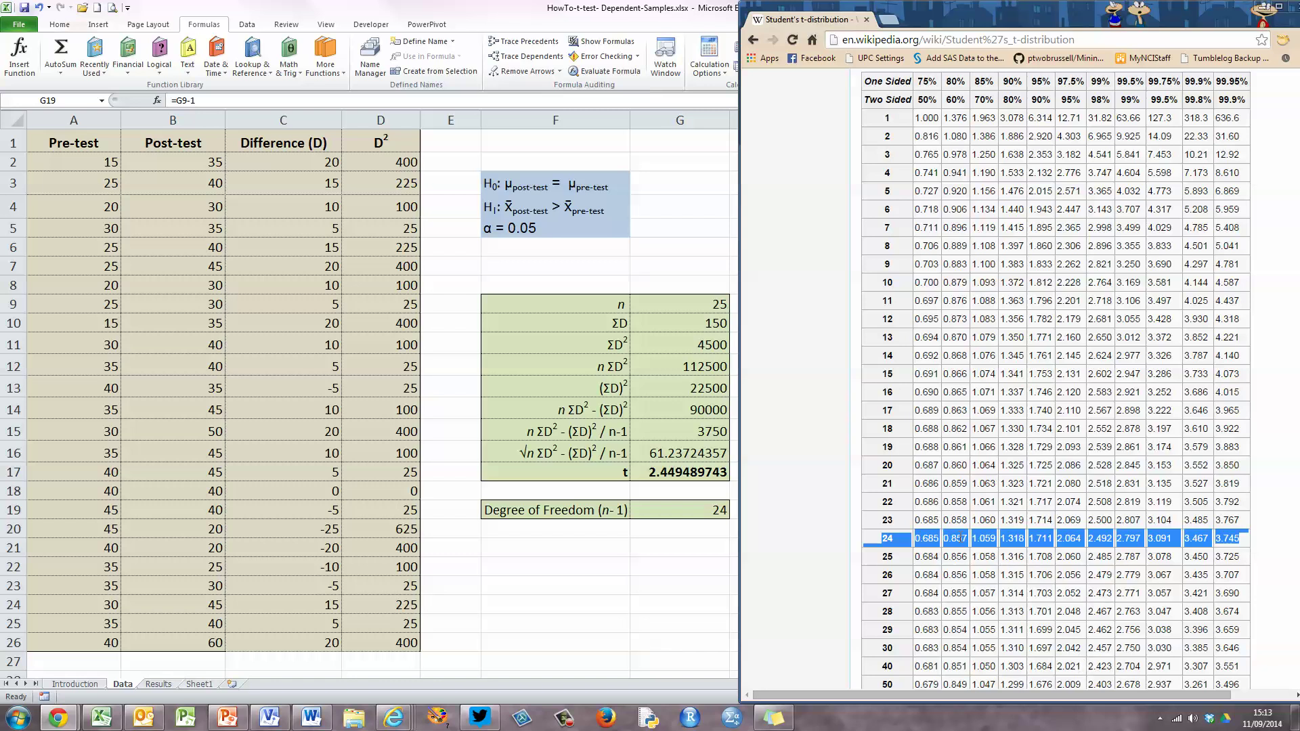
click(1036, 82)
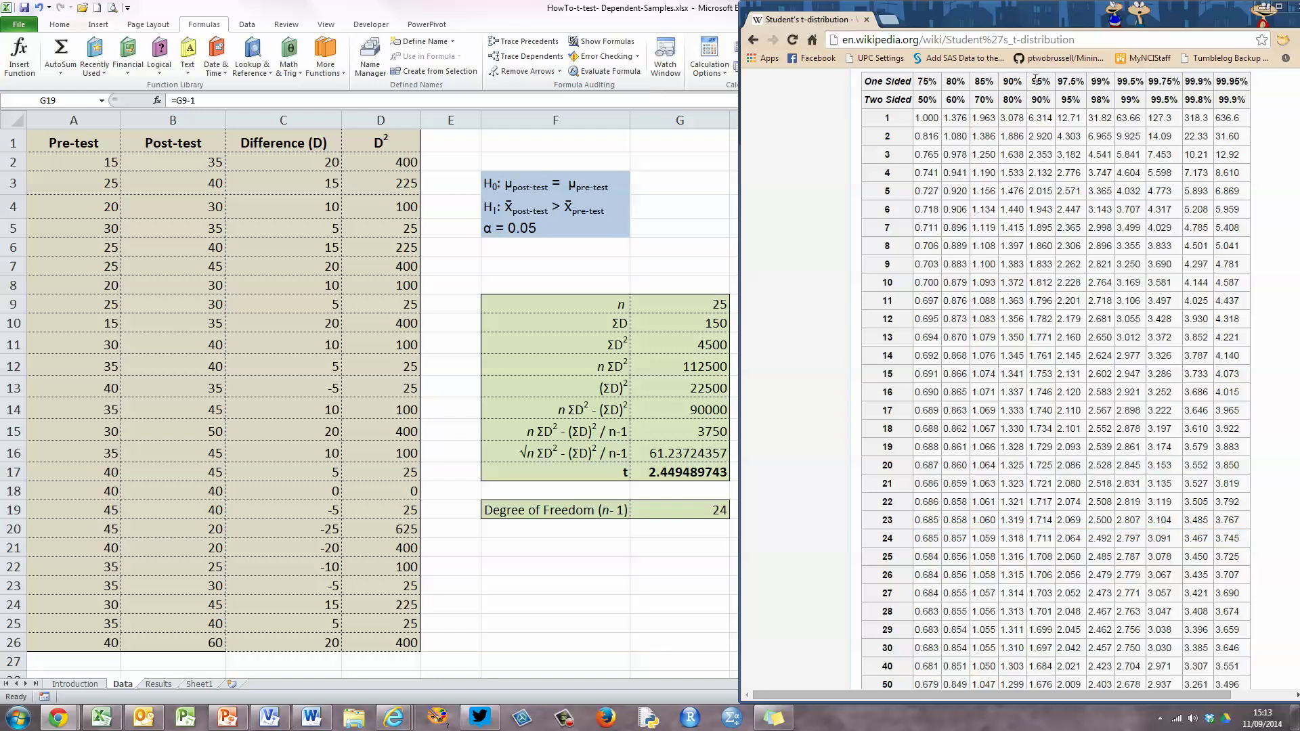
Mark the 95% one-sided column and its 1.711 value in row 24, then return to Excel
drag(1032, 81, 1054, 82)
drag(1029, 539, 1058, 536)
key(alt+Tab)
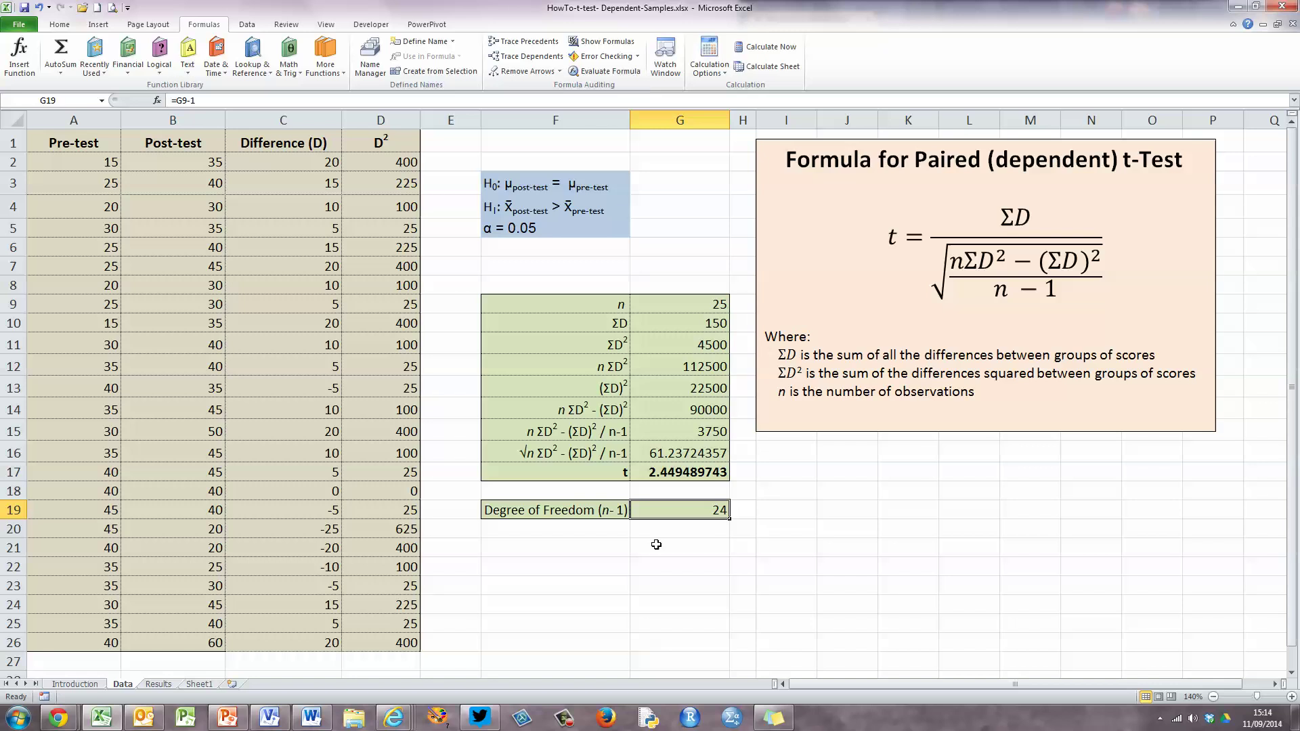